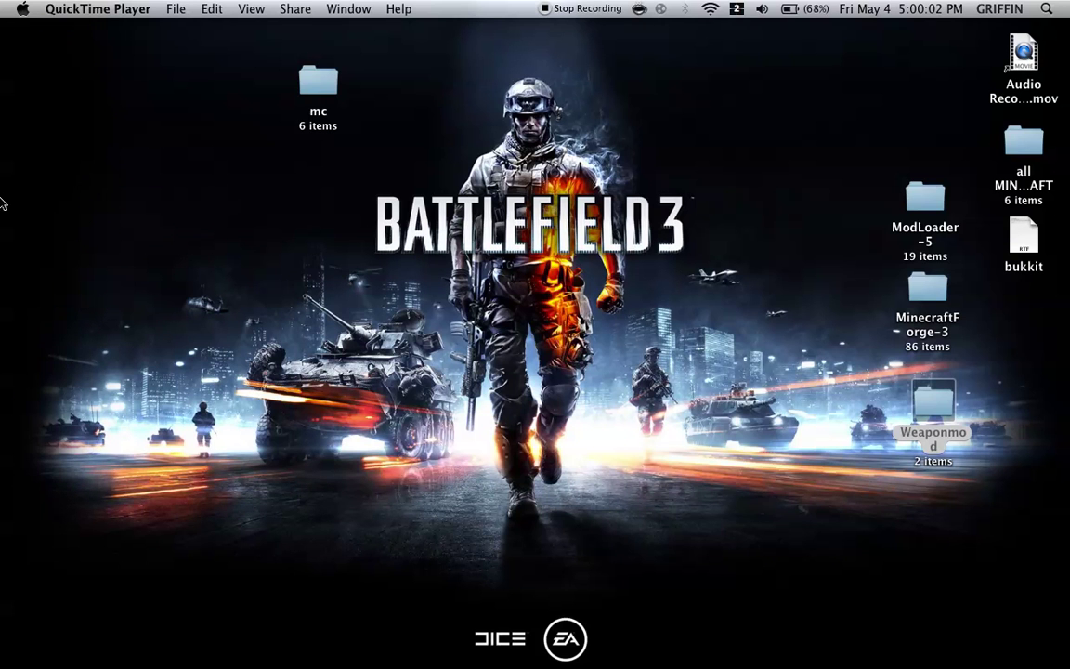
Open a Finder window and go to the bin folder in the home Library's Application Support/minecraft
mouse_move(2, 183)
click(28, 88)
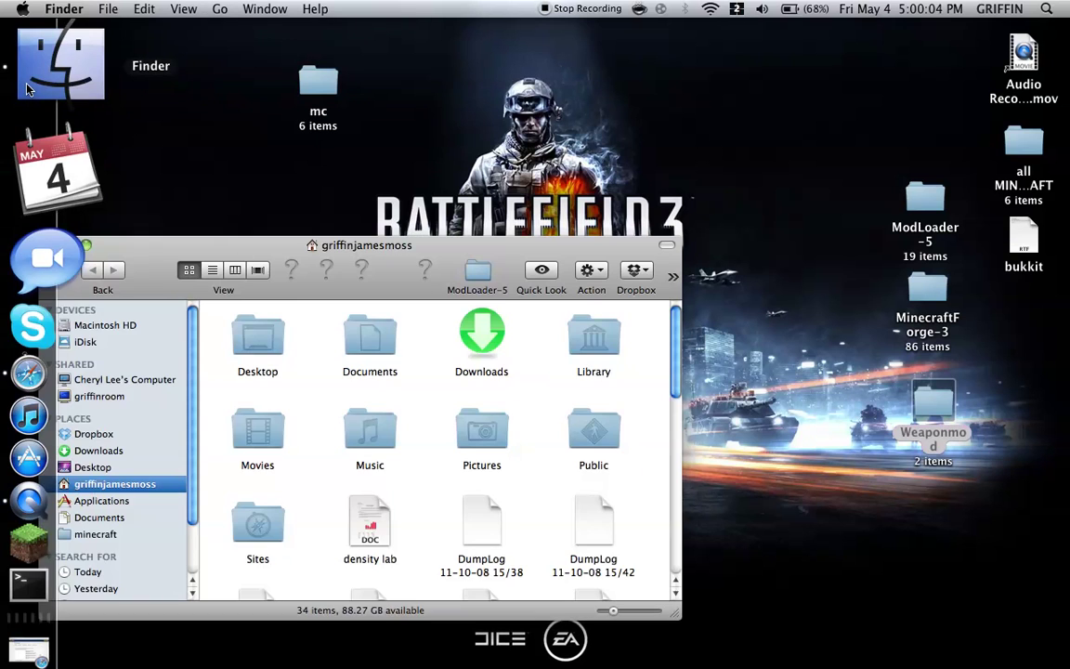
double_click(601, 342)
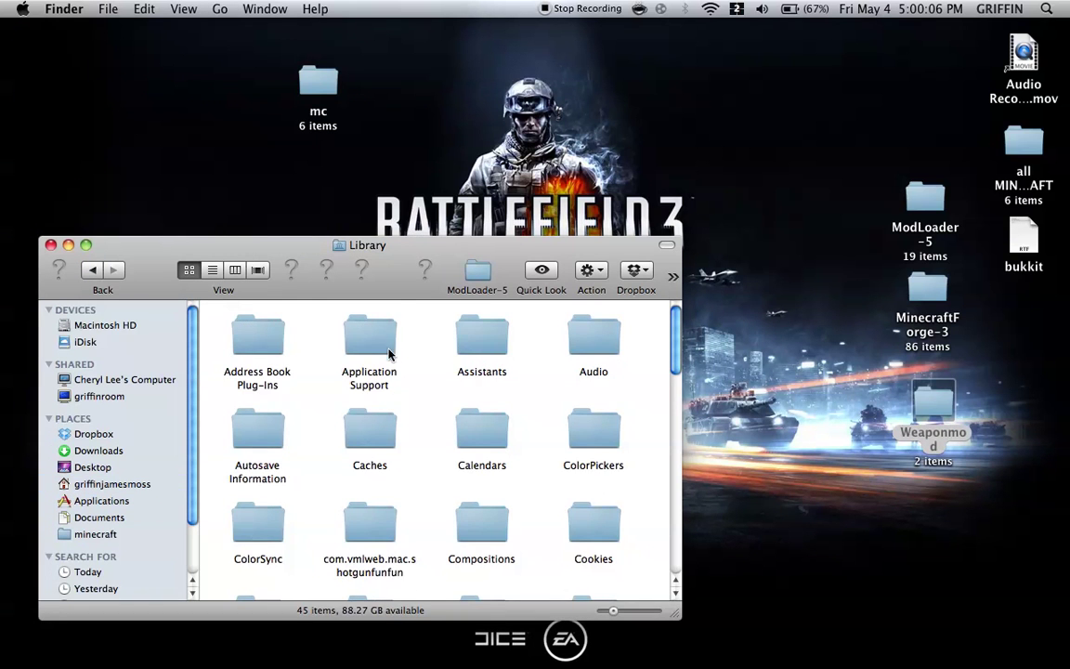
double_click(379, 342)
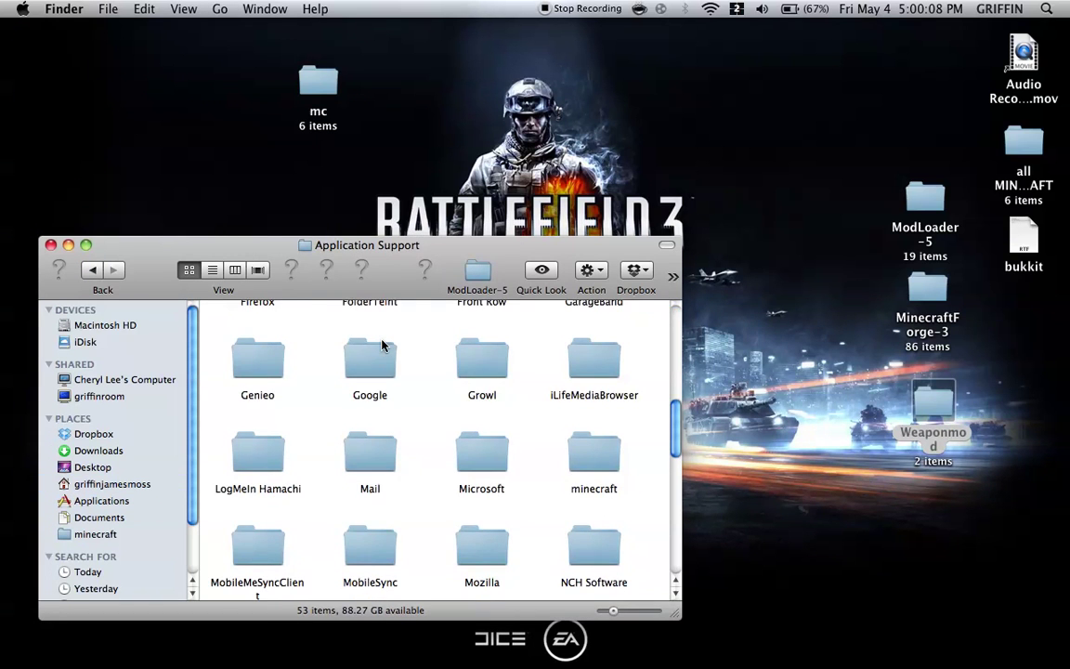
scroll(381, 346, up, 3)
scroll(364, 395, down, 1)
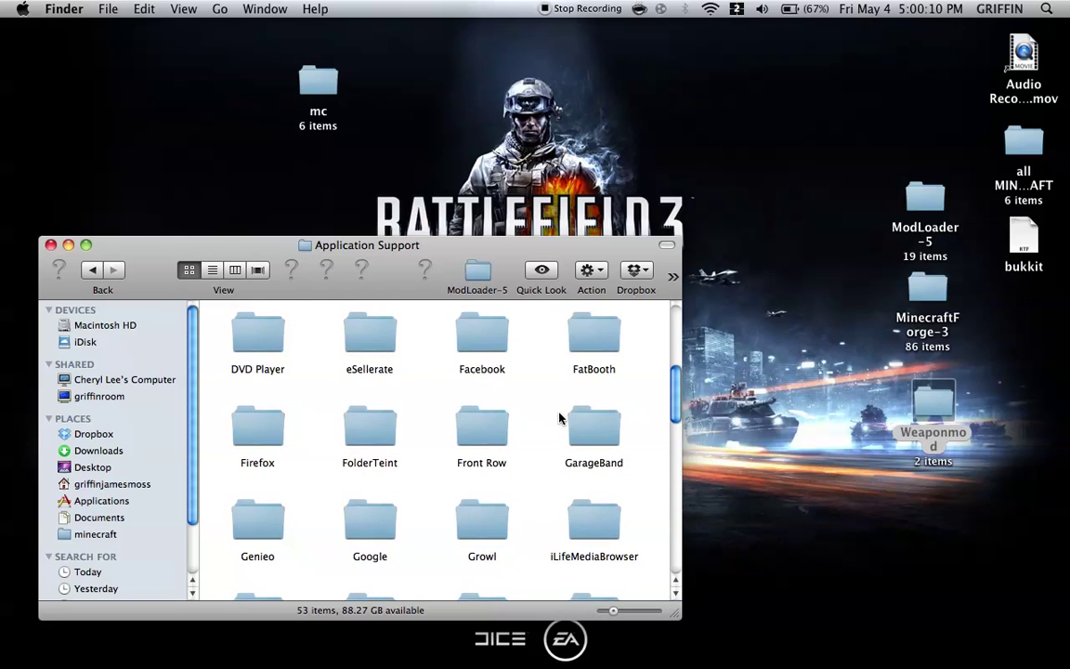
scroll(559, 423, down, 2)
double_click(595, 507)
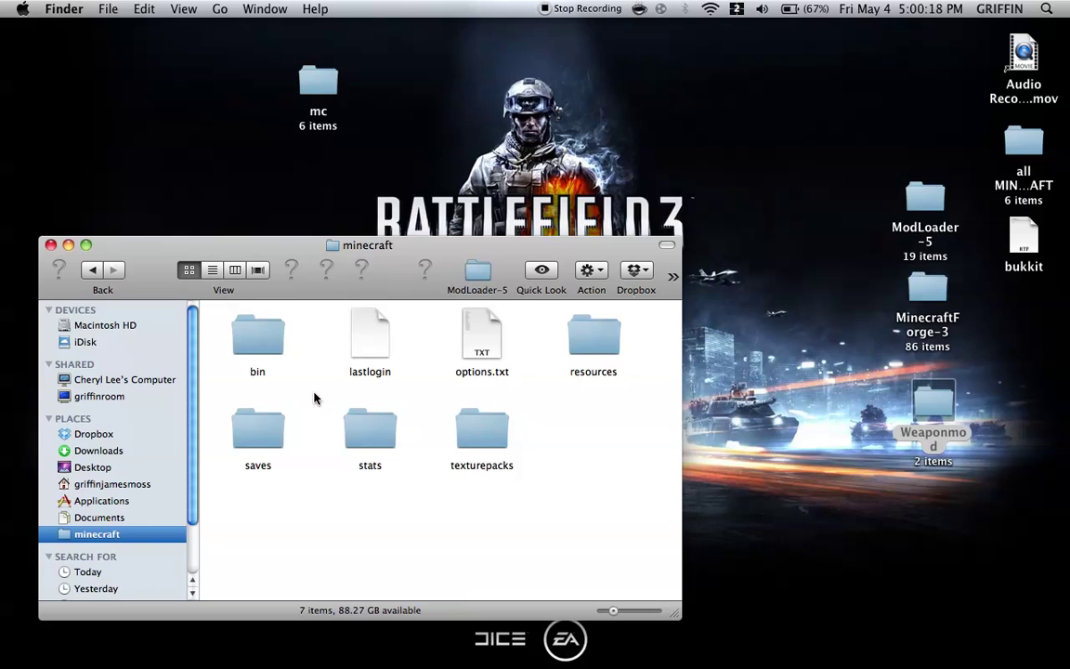
double_click(262, 346)
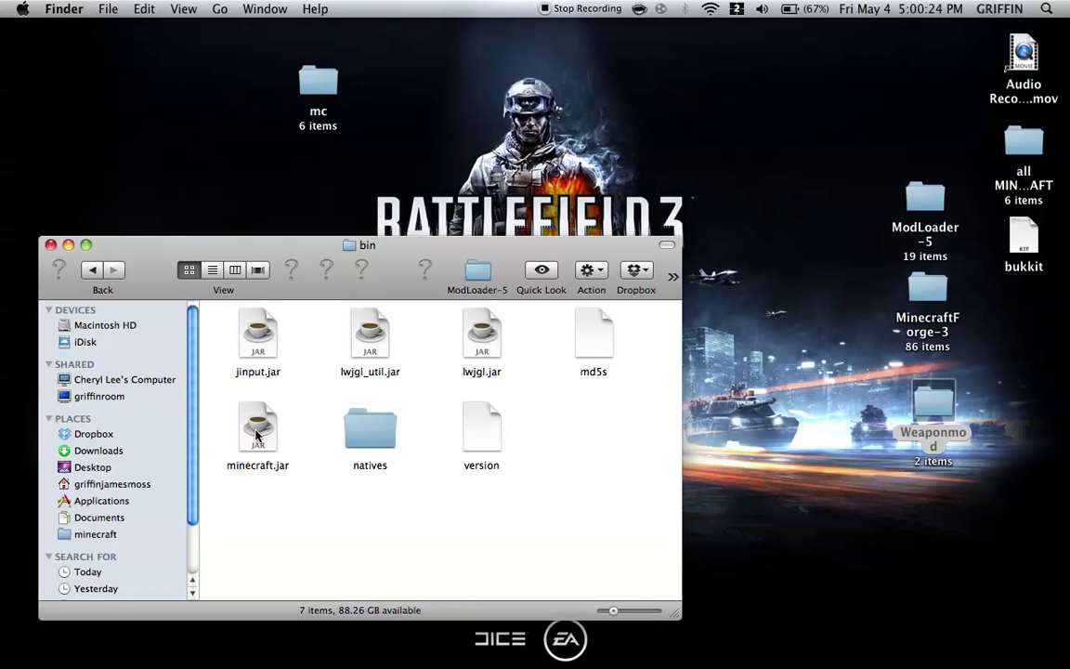
Extract minecraft.jar with Archive Utility and move the original jar file to the Trash
right_click(257, 434)
mouse_move(390, 399)
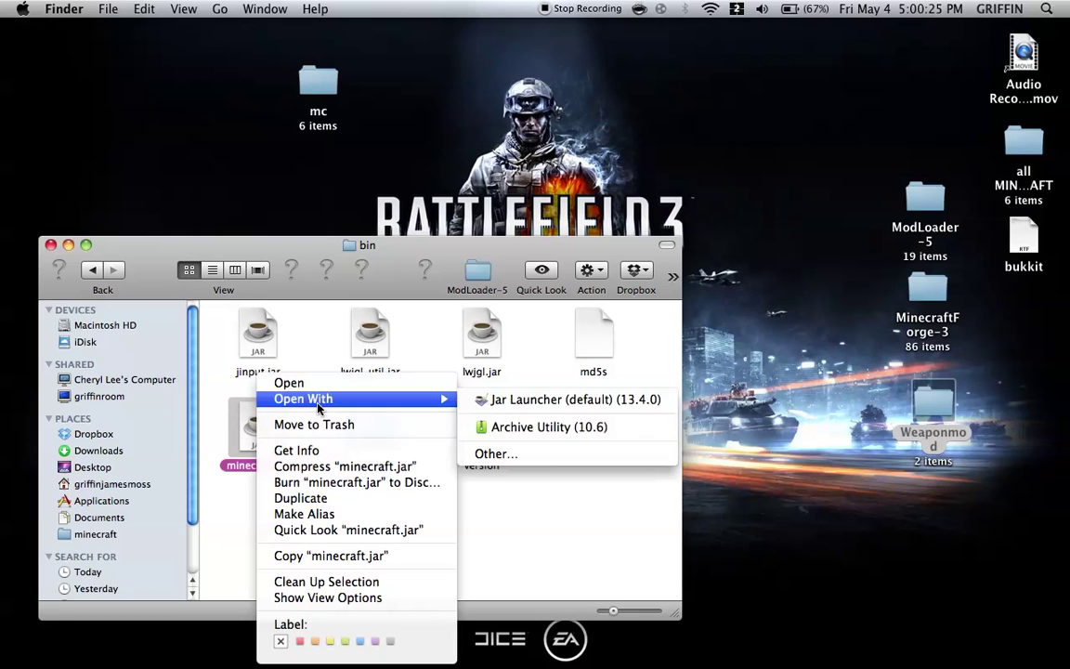
click(469, 429)
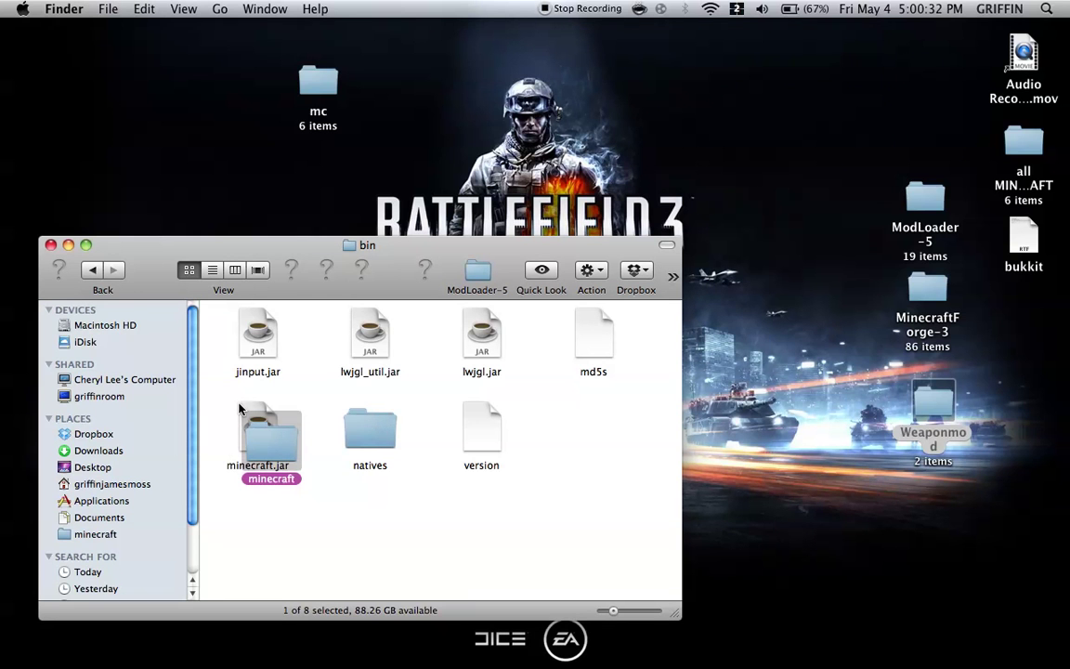
click(241, 416)
right_click(259, 423)
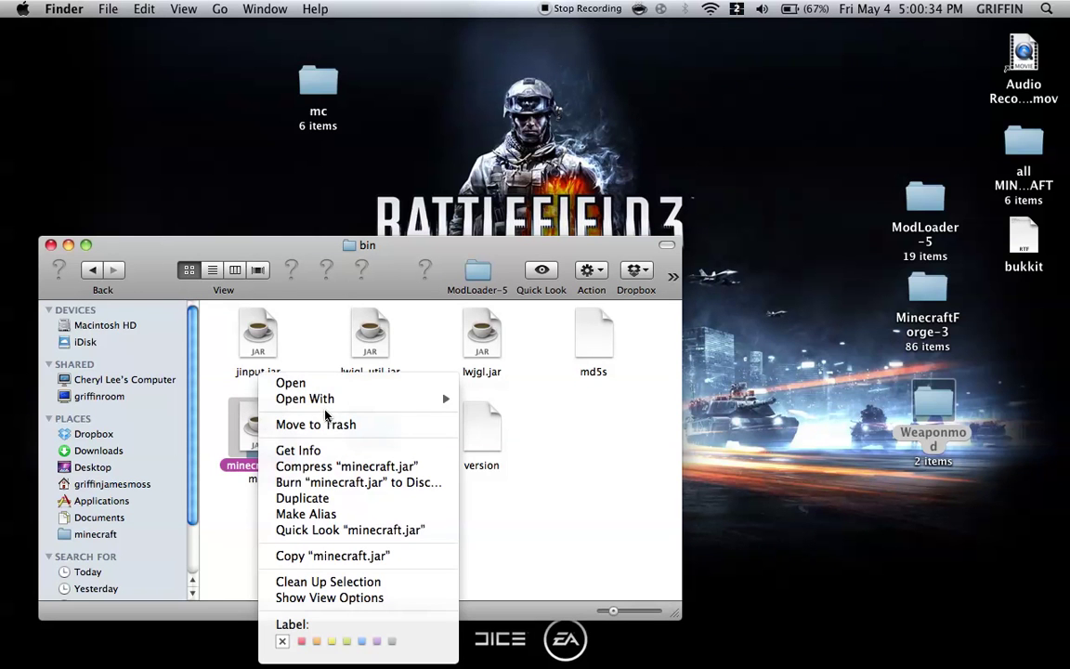
click(321, 425)
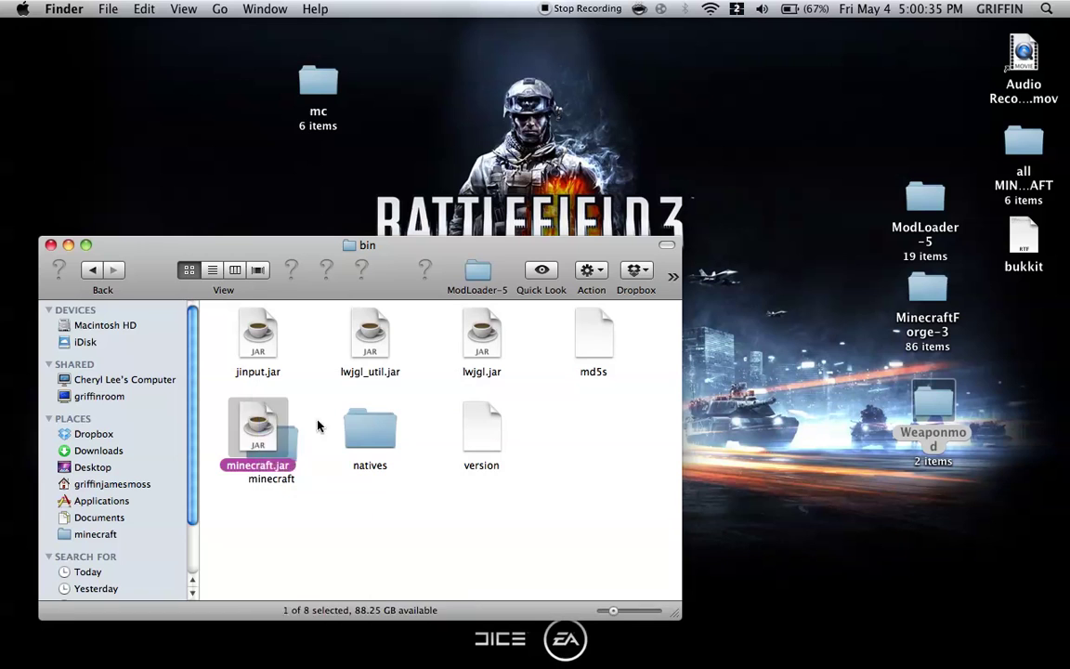
Rename the extracted minecraft folder to minecraft.jar, accepting the added extension
click(274, 480)
key(Return)
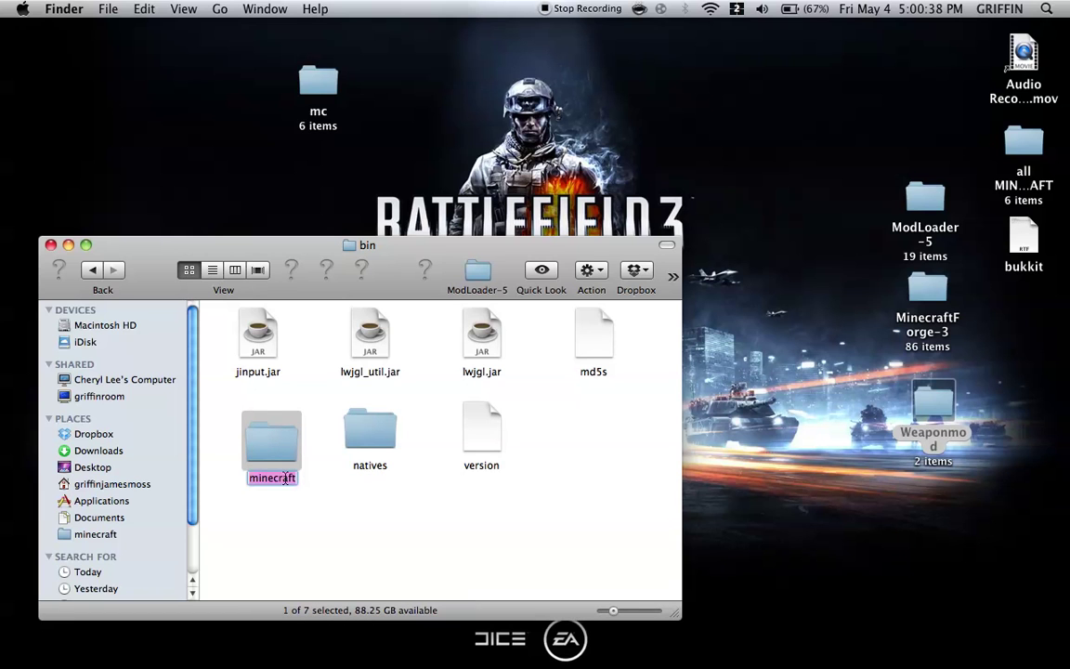
key(Right)
text(.jar)
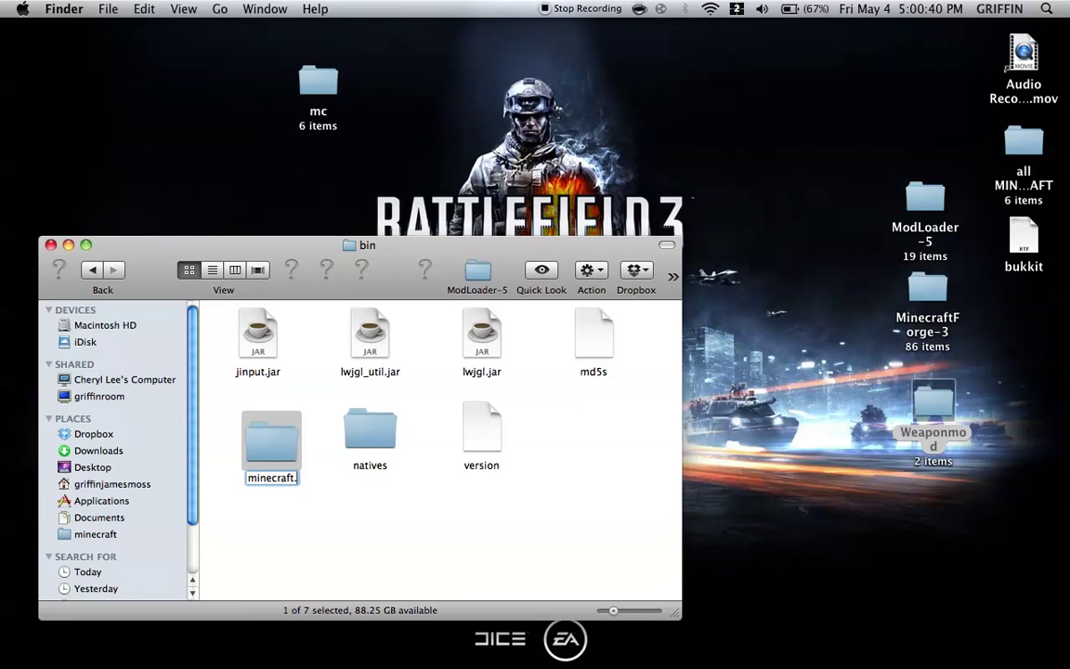
key(Return)
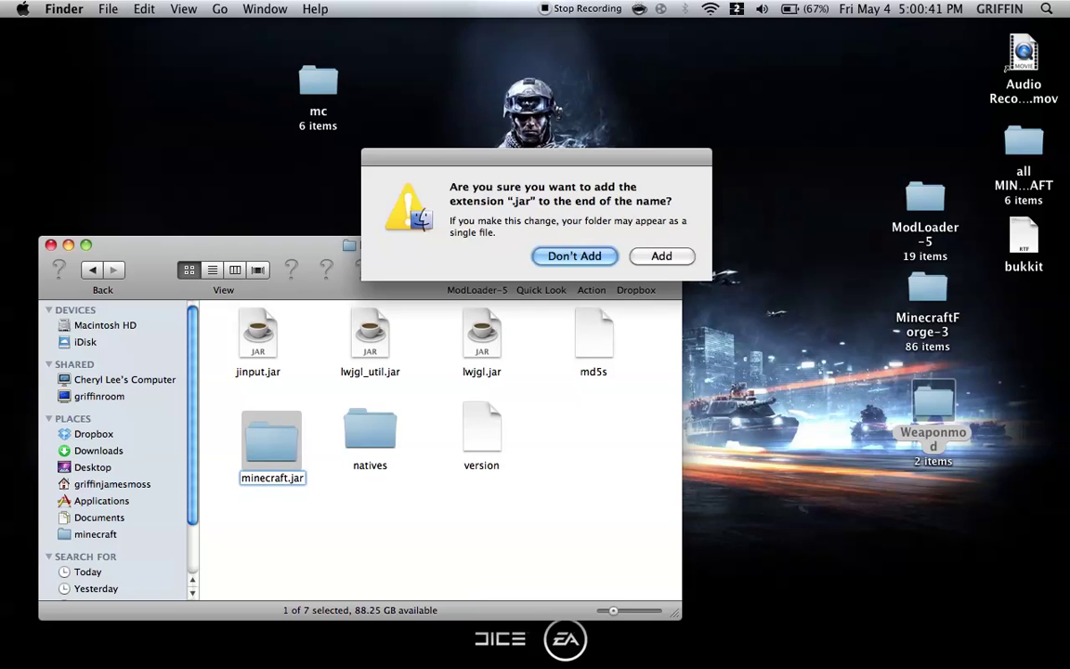
click(652, 257)
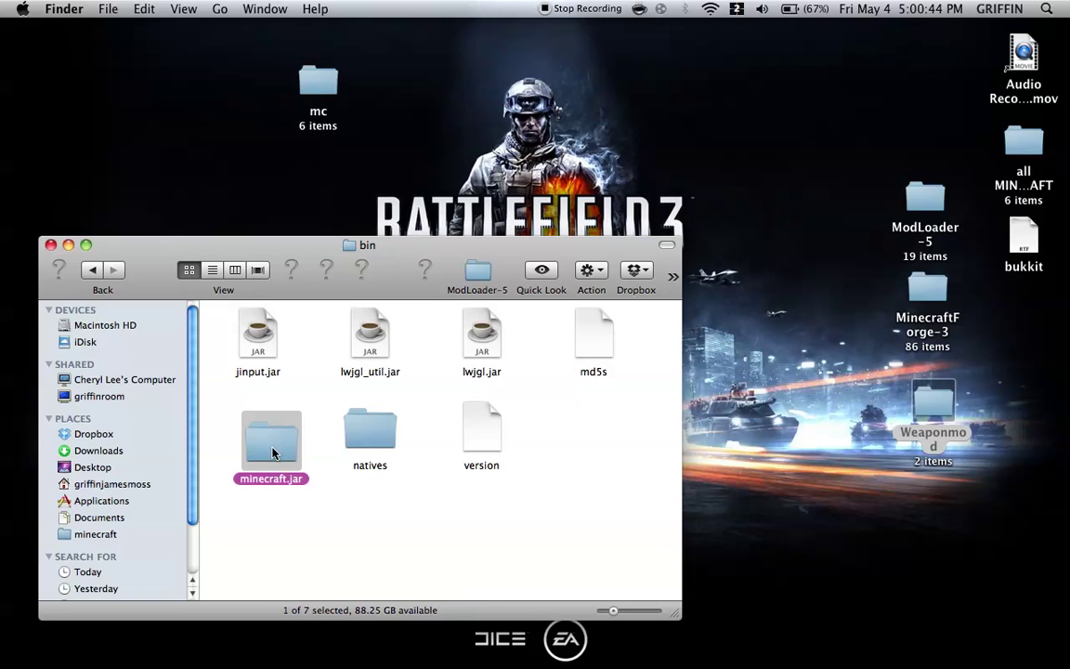
Open the minecraft.jar folder and arrange its contents by kind
double_click(279, 429)
right_click(301, 430)
mouse_move(381, 516)
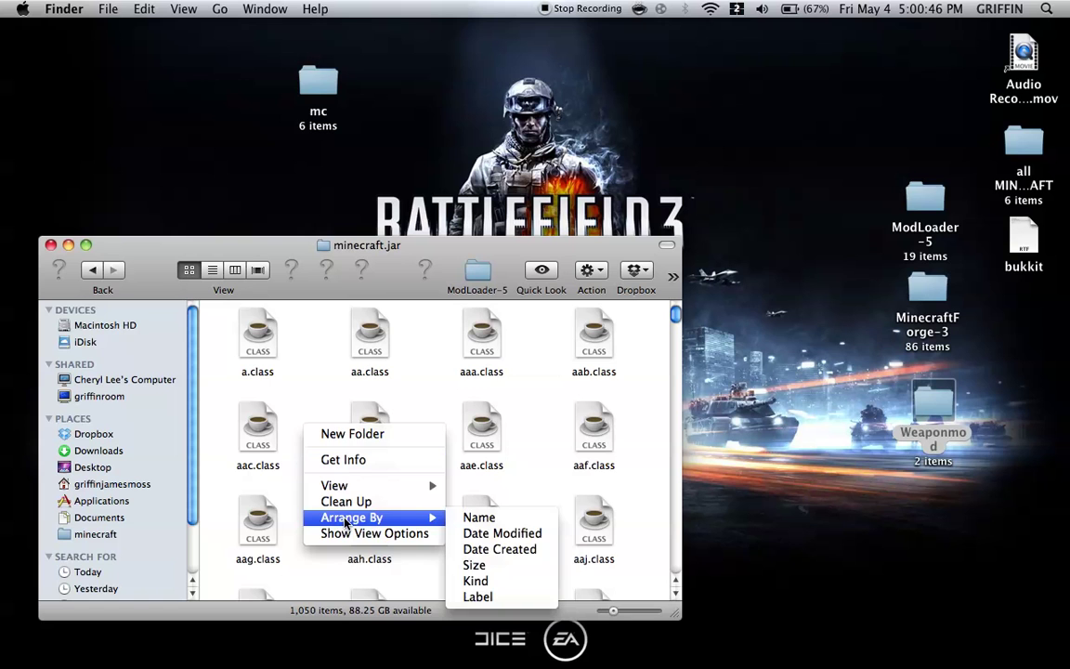
click(475, 576)
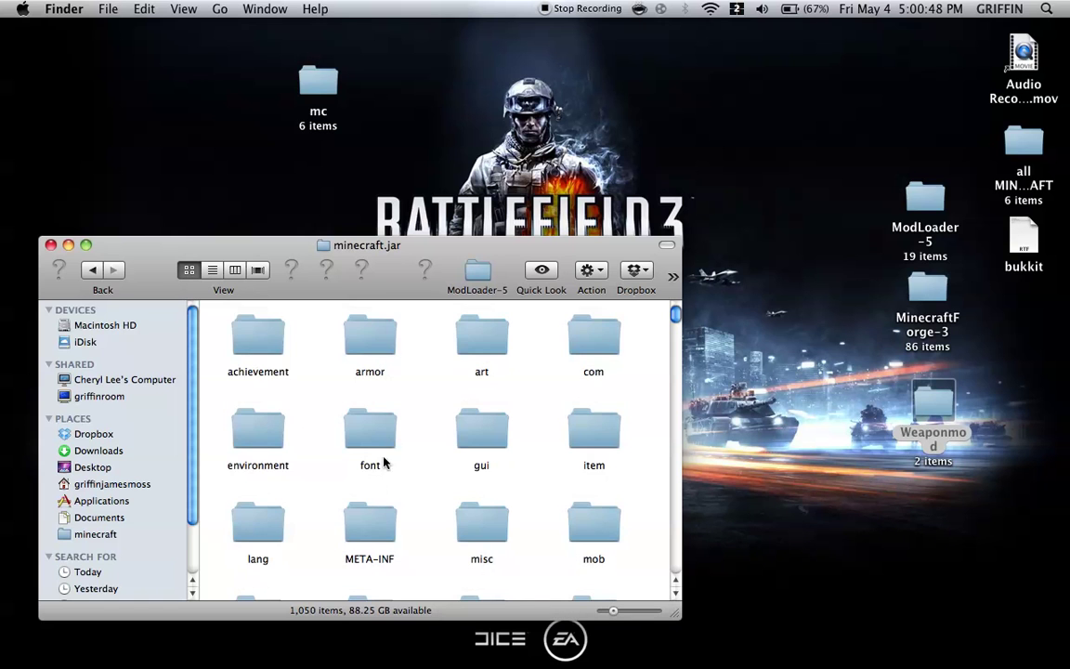
Move the META-INF folder inside minecraft.jar to the Trash and arrange the remaining items by kind again
scroll(441, 497, down, 2)
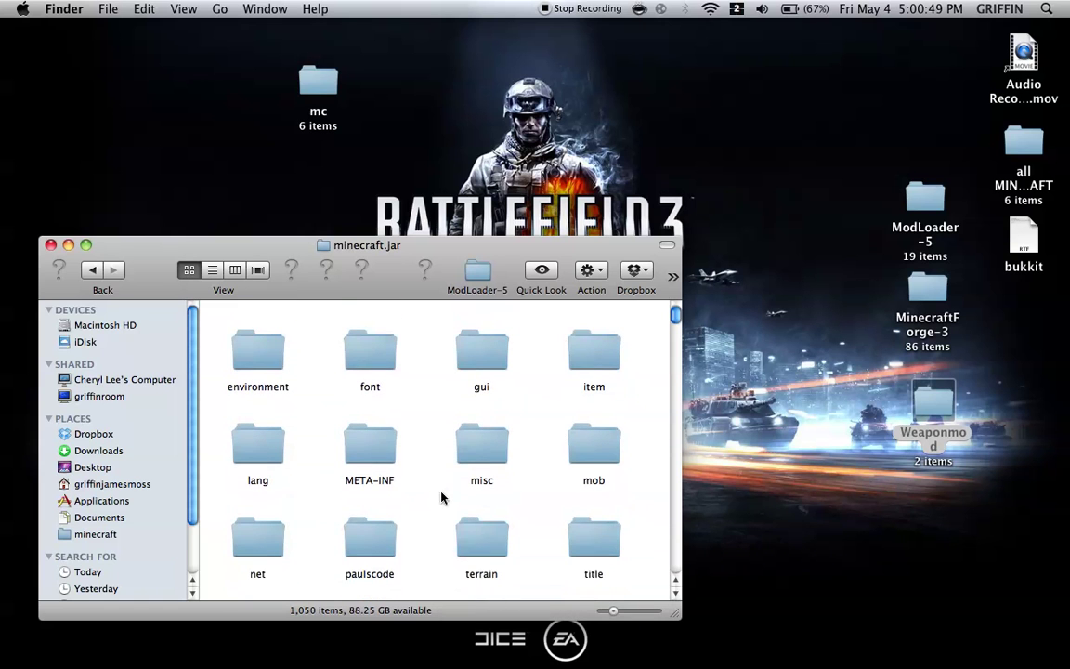
right_click(363, 450)
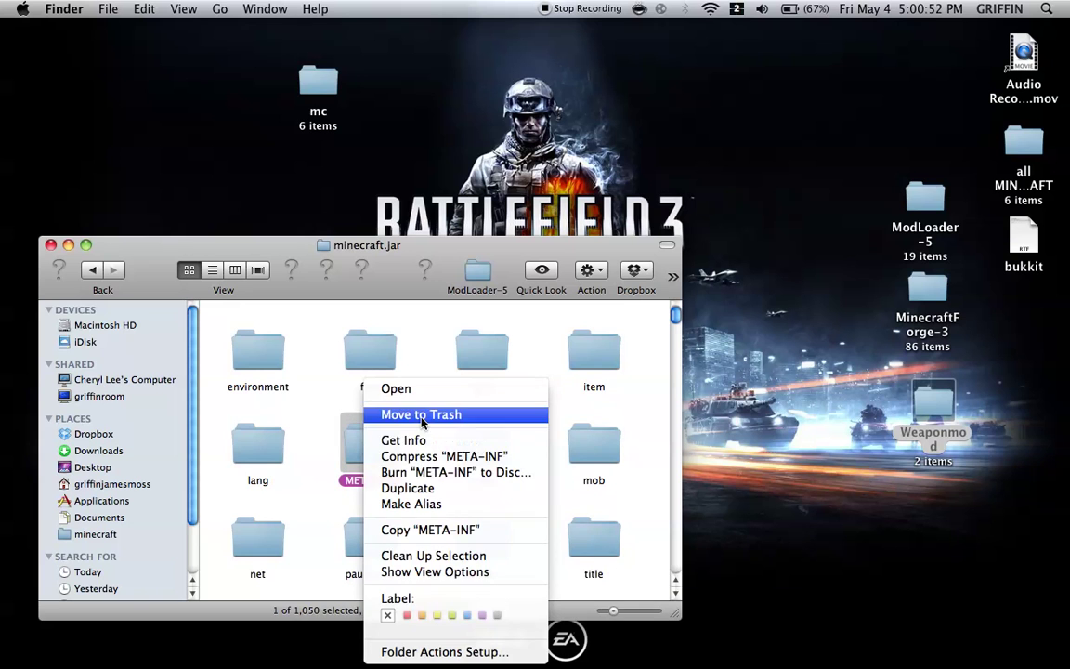
click(421, 416)
right_click(332, 409)
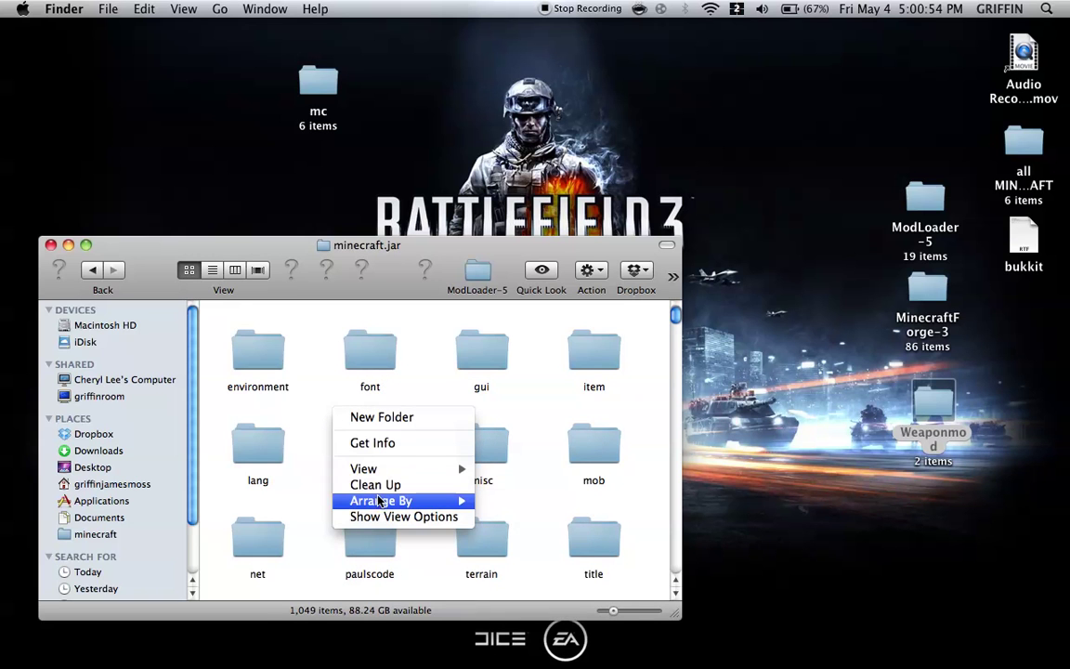
mouse_move(376, 500)
click(506, 563)
Copy all files from the desktop folder ModLoader-5 into the minecraft.jar folder, replacing all existing items
double_click(925, 200)
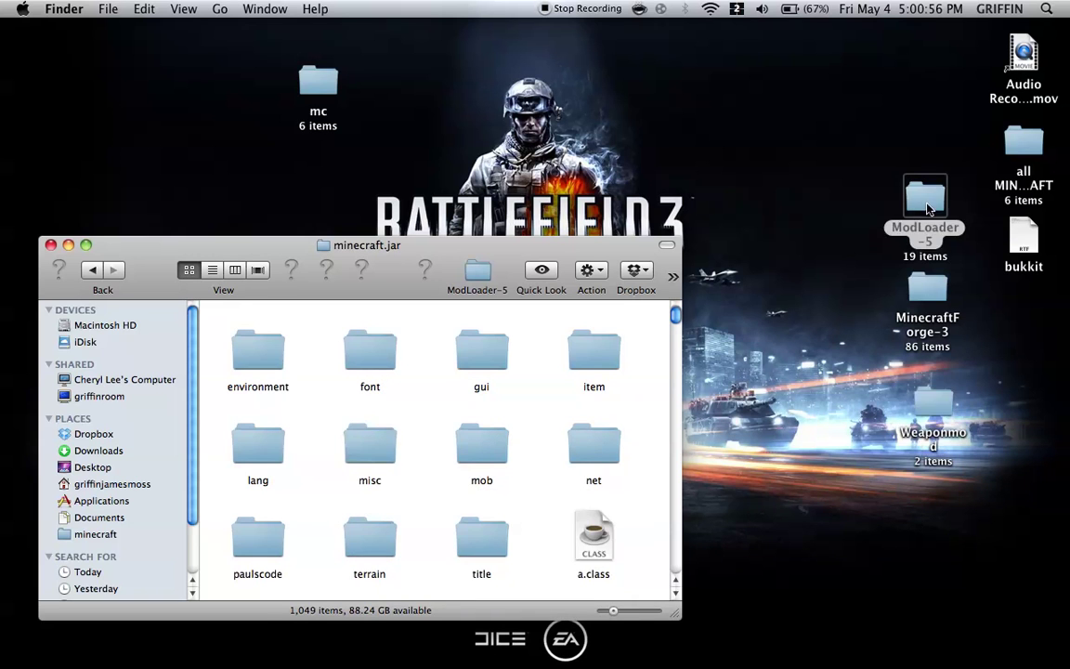
key(super+a)
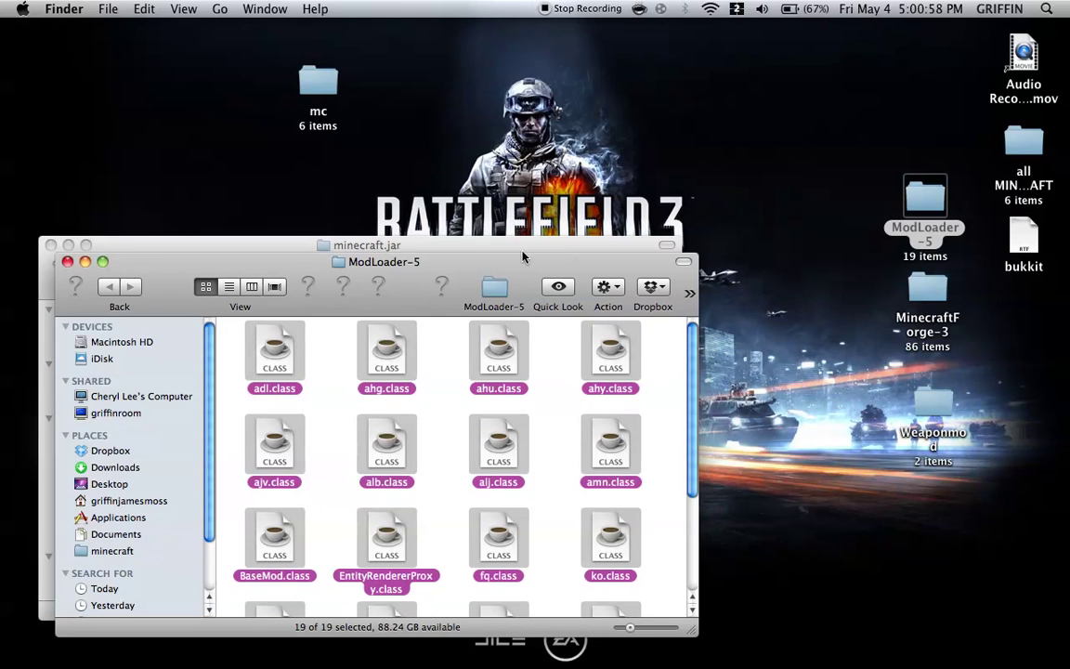
click(67, 261)
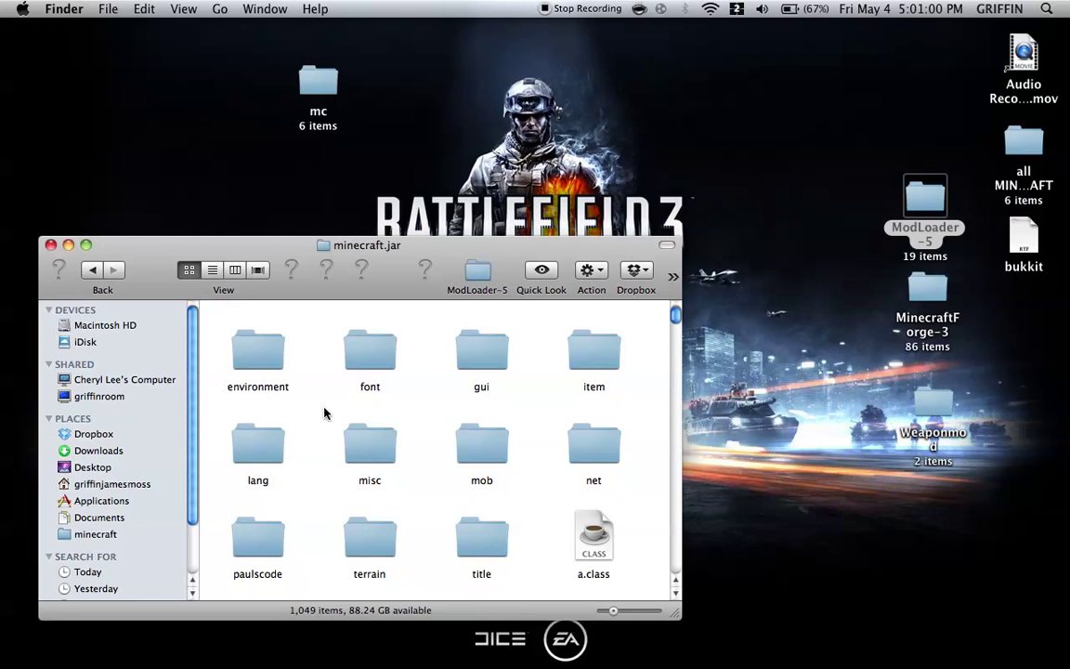
key(super+v)
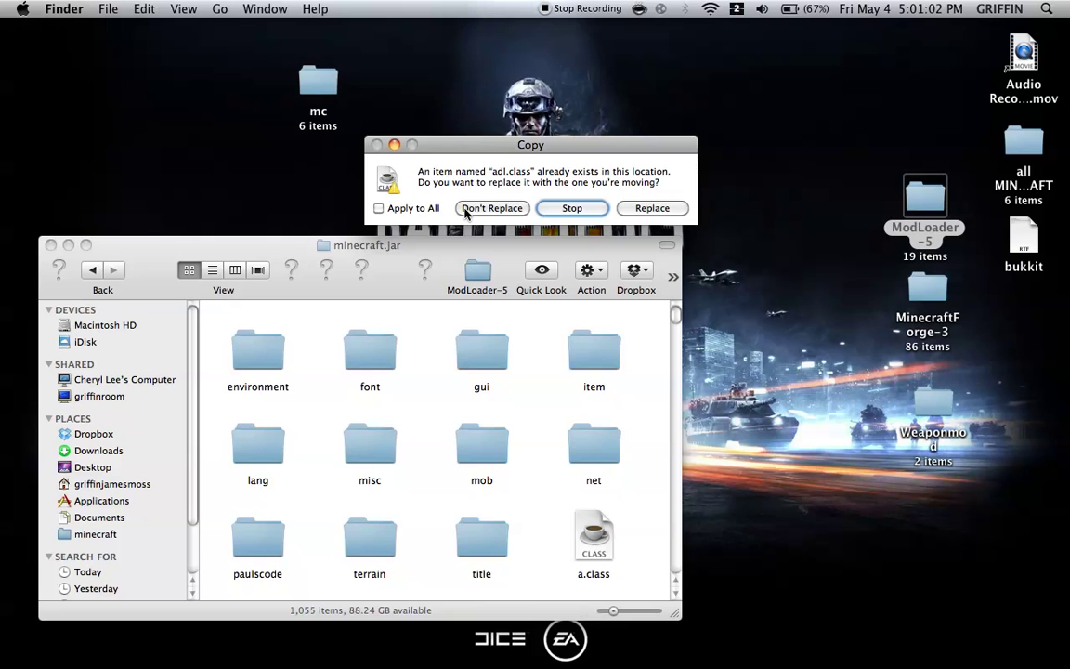
click(378, 208)
click(651, 208)
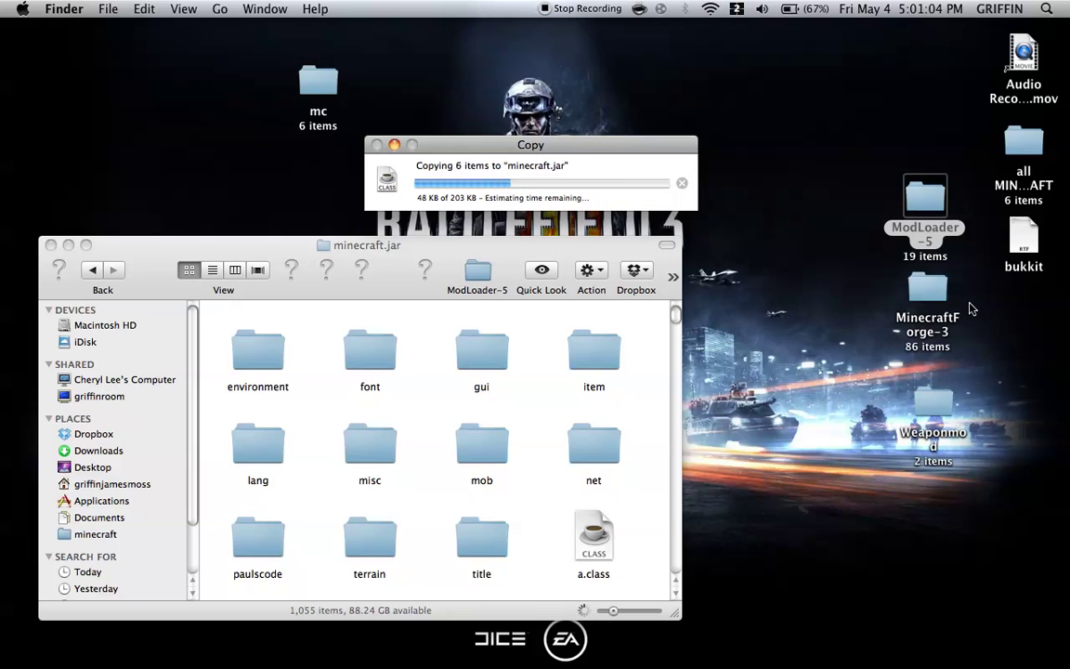
Copy everything in MinecraftForge-3 except the net folder into the minecraft.jar folder, replacing all existing items
double_click(926, 293)
key(super+a)
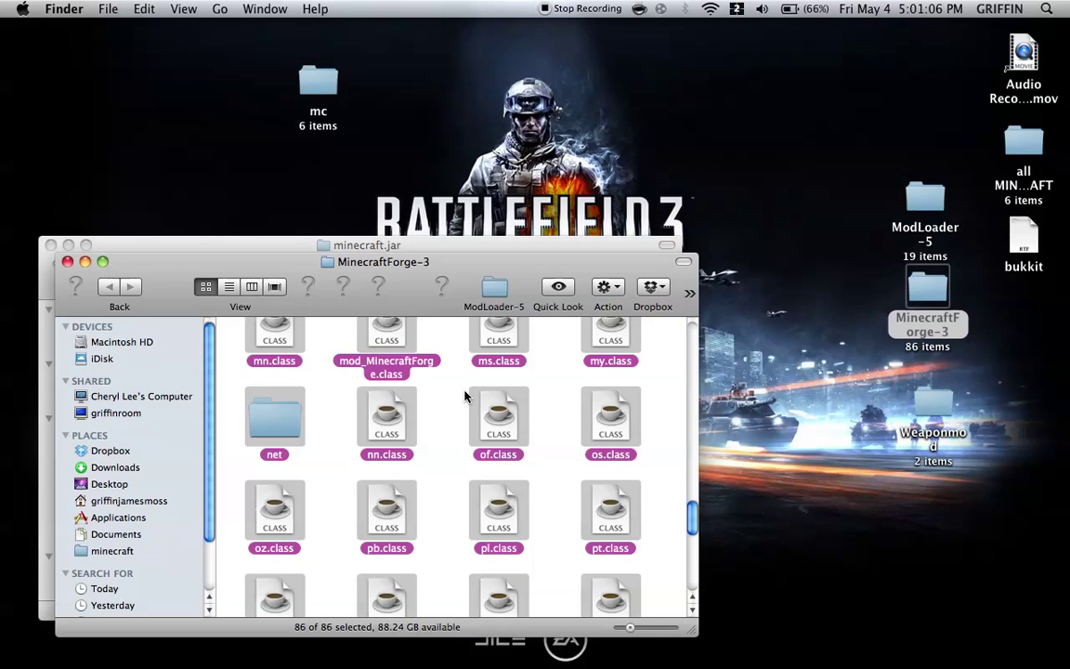
super+click(282, 423)
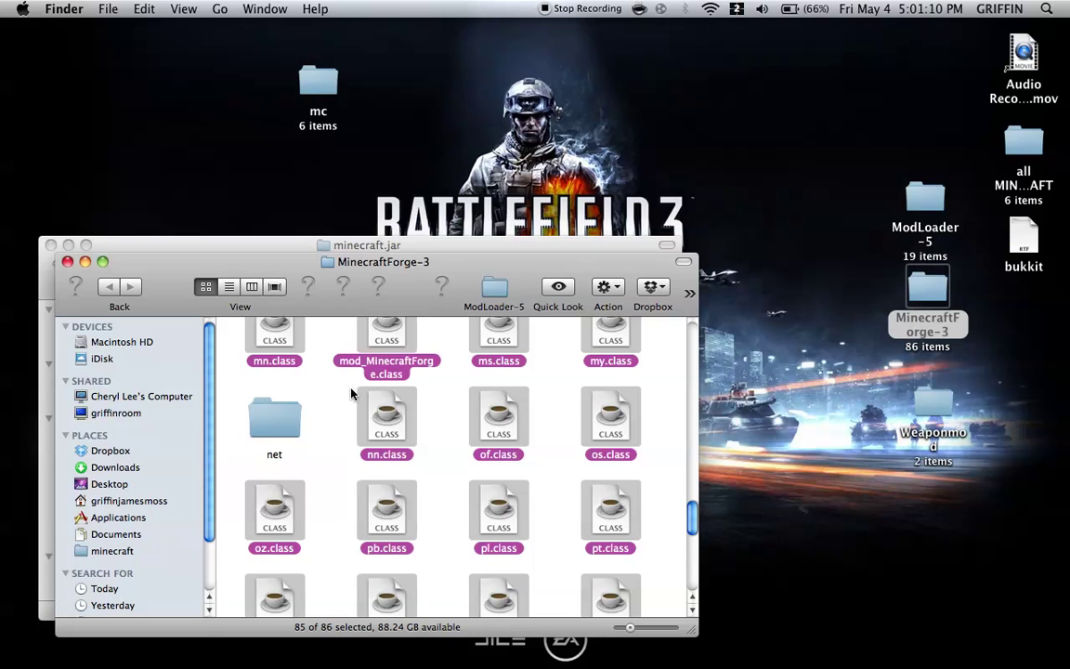
click(68, 263)
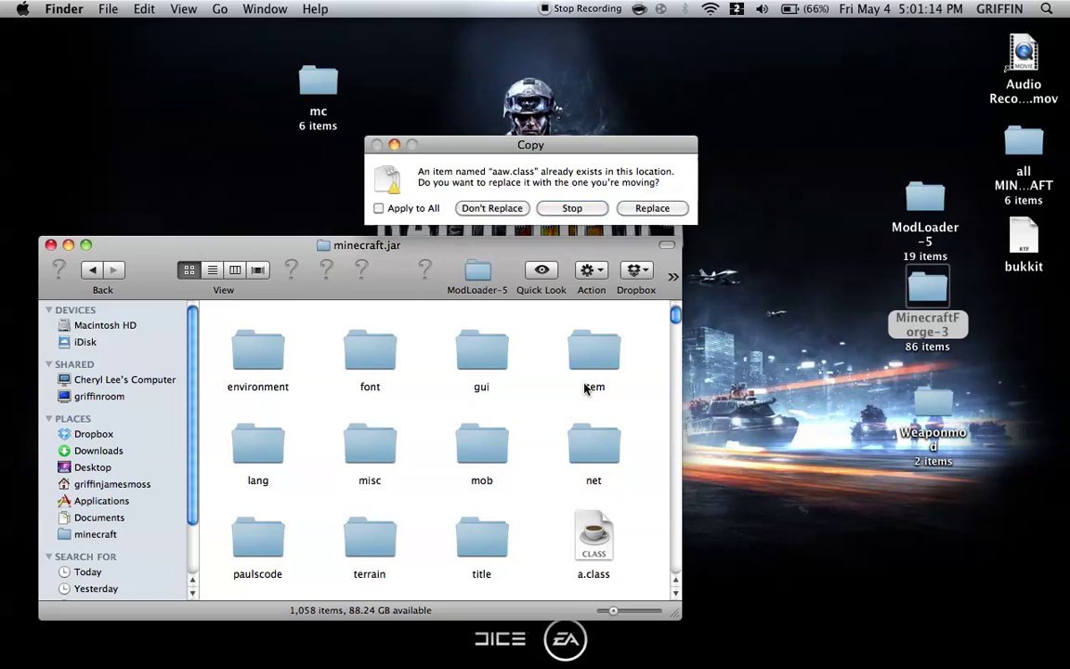
click(430, 210)
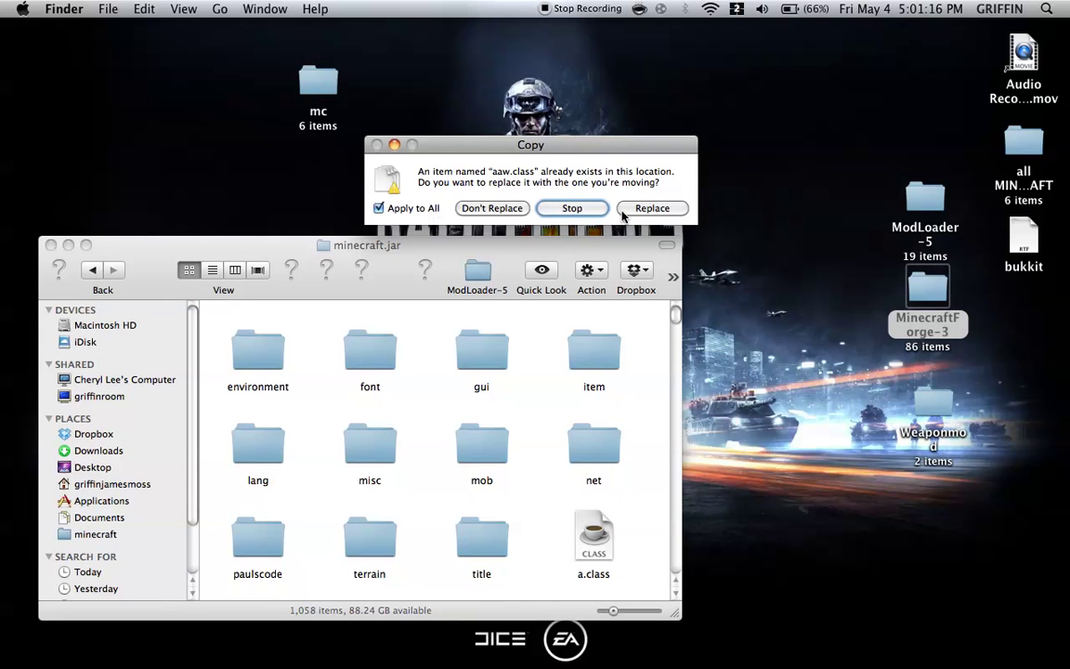
click(652, 208)
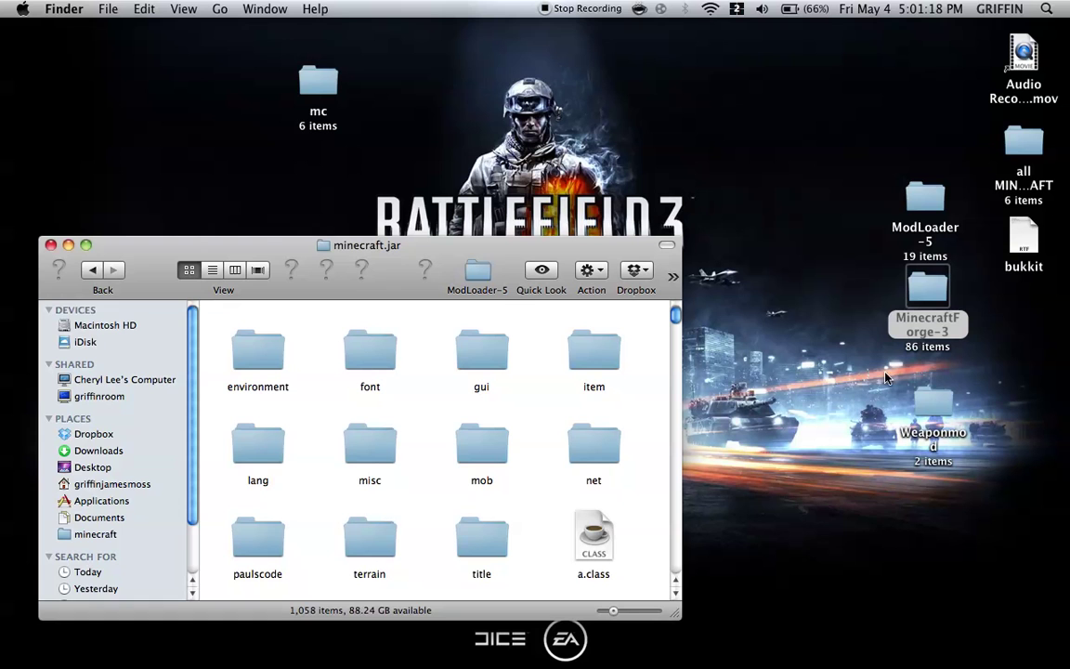
Launch Minecraft, log in with the saved account up to the main menu, and close the game
mouse_move(3, 447)
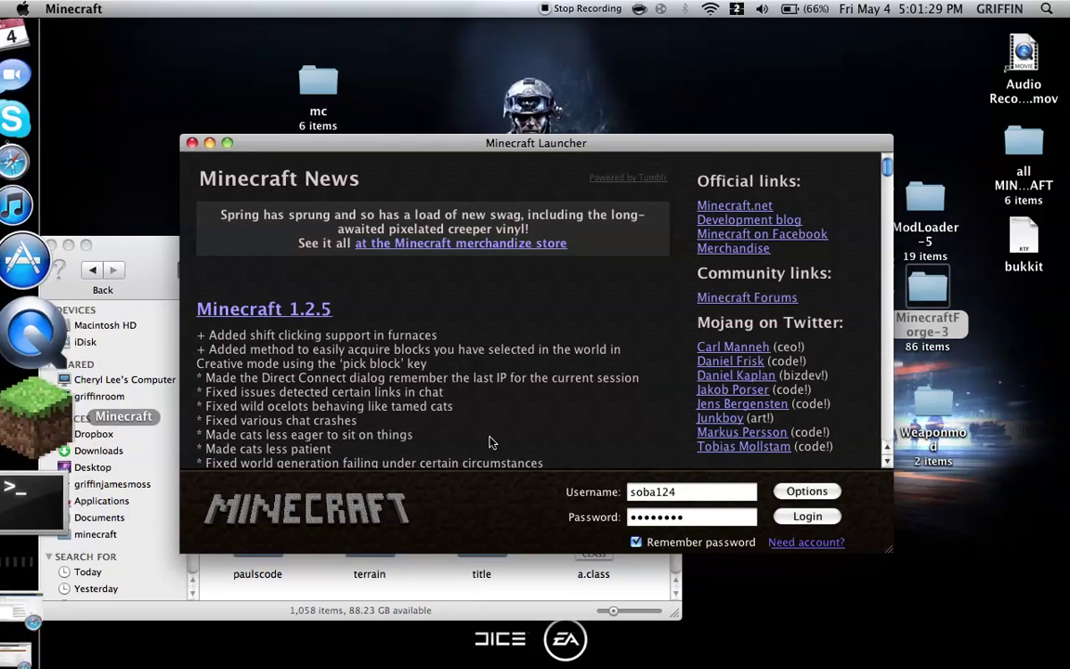
click(807, 516)
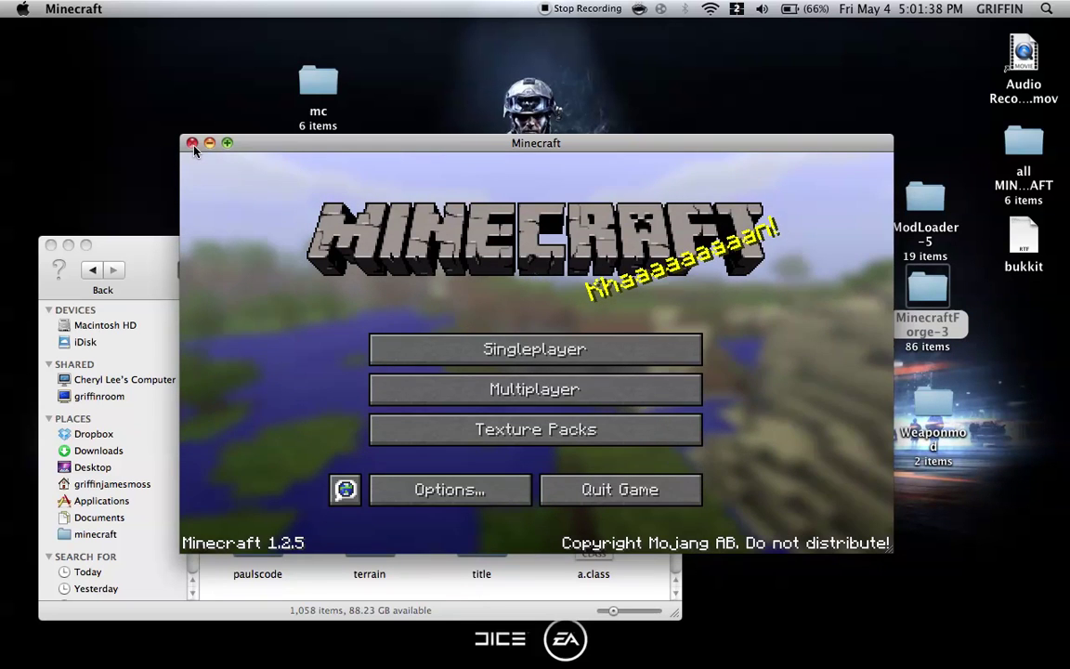
click(192, 144)
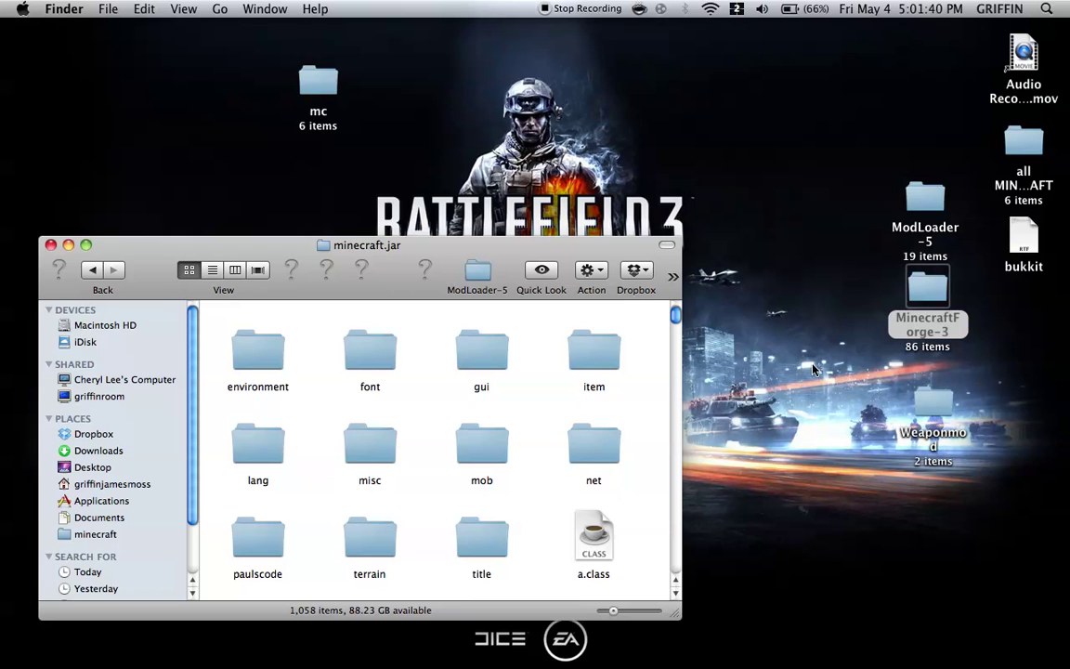
Open the Weaponmod folder from the desktop and take the minecraft.jar window up two levels to the minecraft folder
double_click(933, 401)
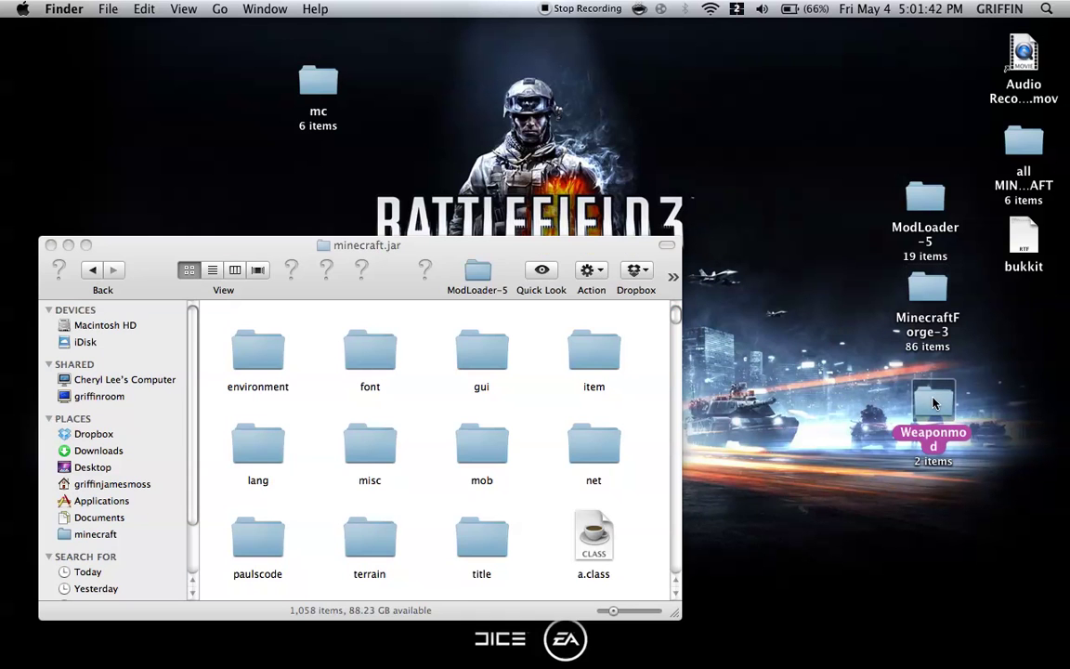
click(465, 512)
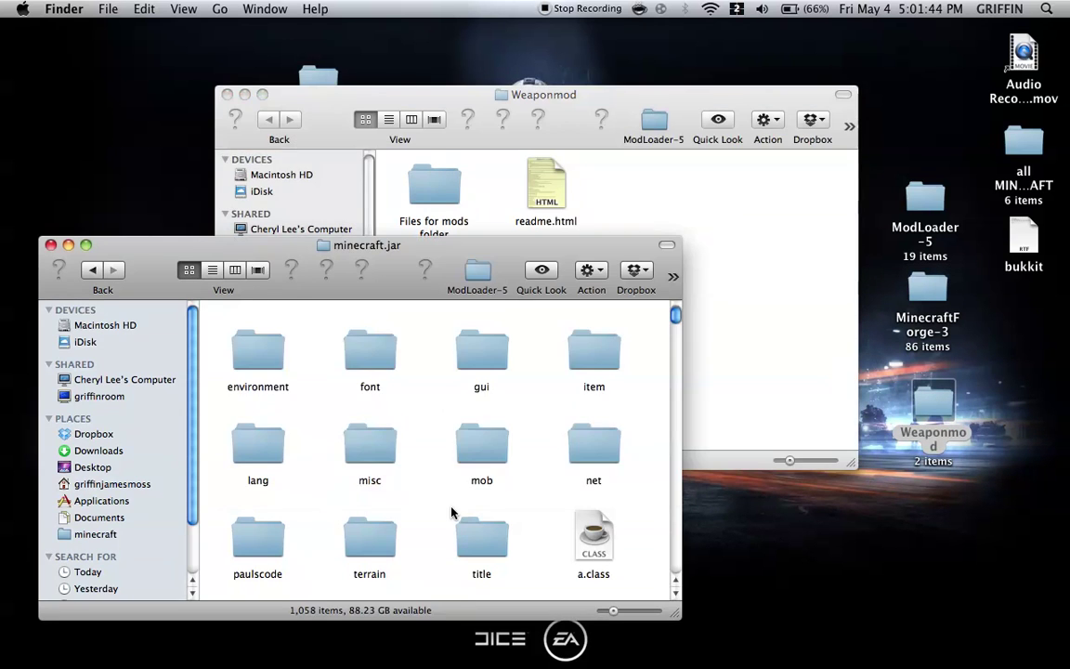
key(super+Up)
key(super+Up)
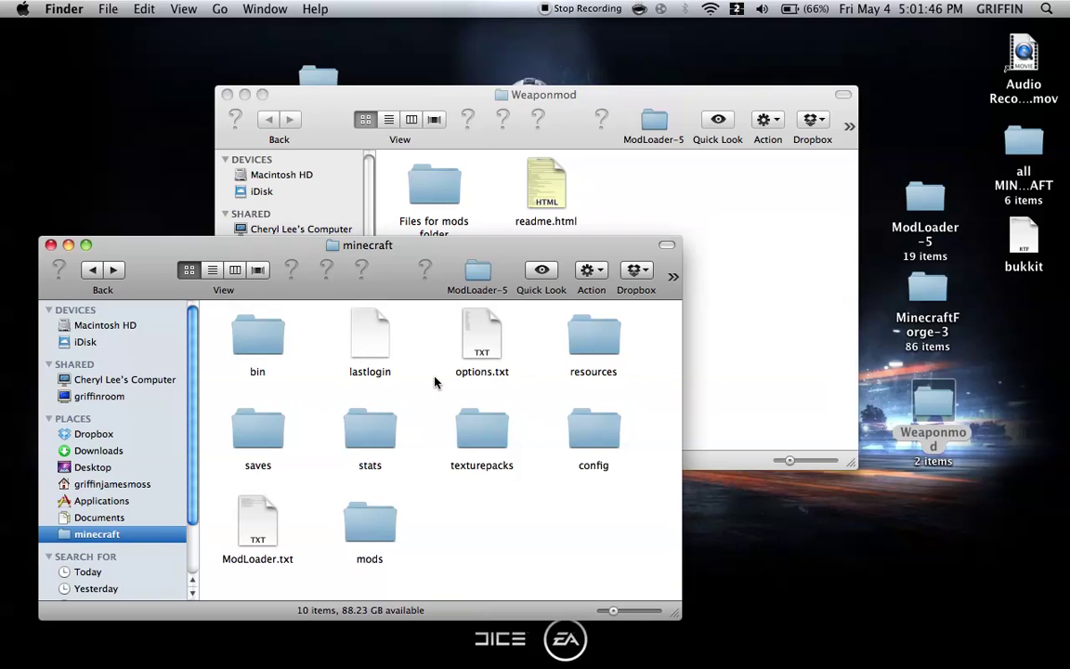
Copy the weaponmod folder and WeaponMod.zip from Files for mods folder into Minecraft's mods folder
double_click(370, 527)
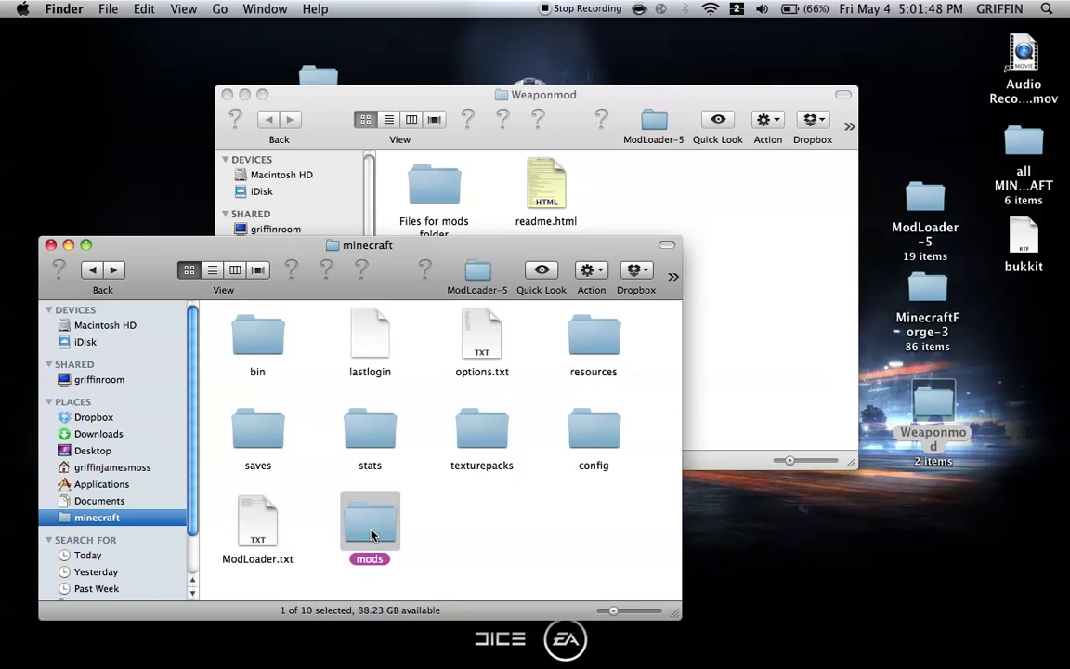
click(742, 260)
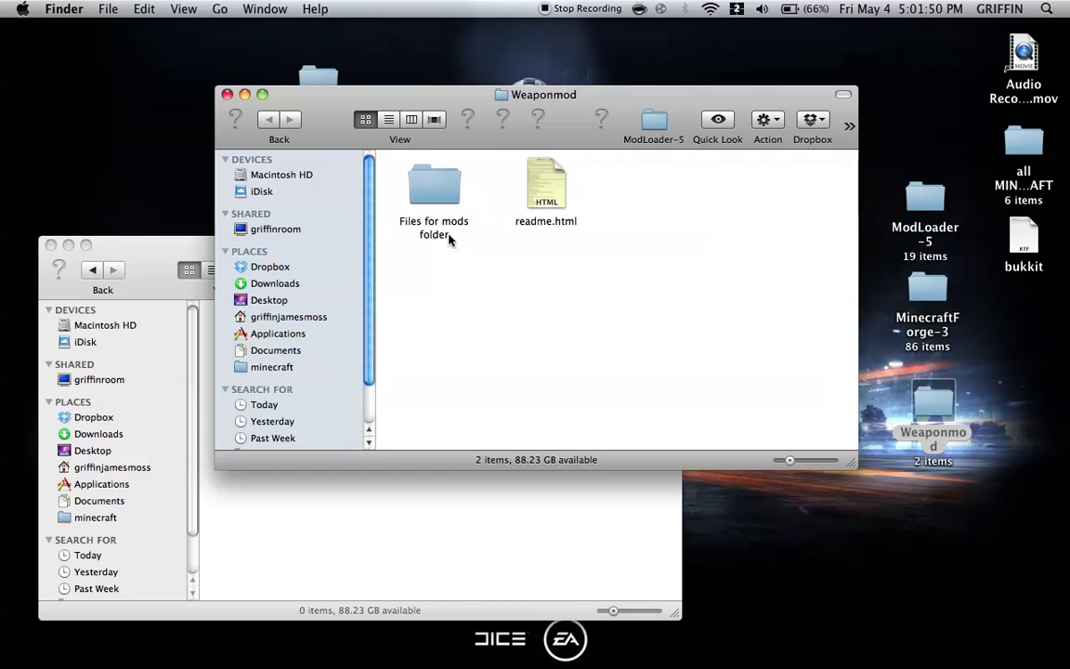
double_click(437, 191)
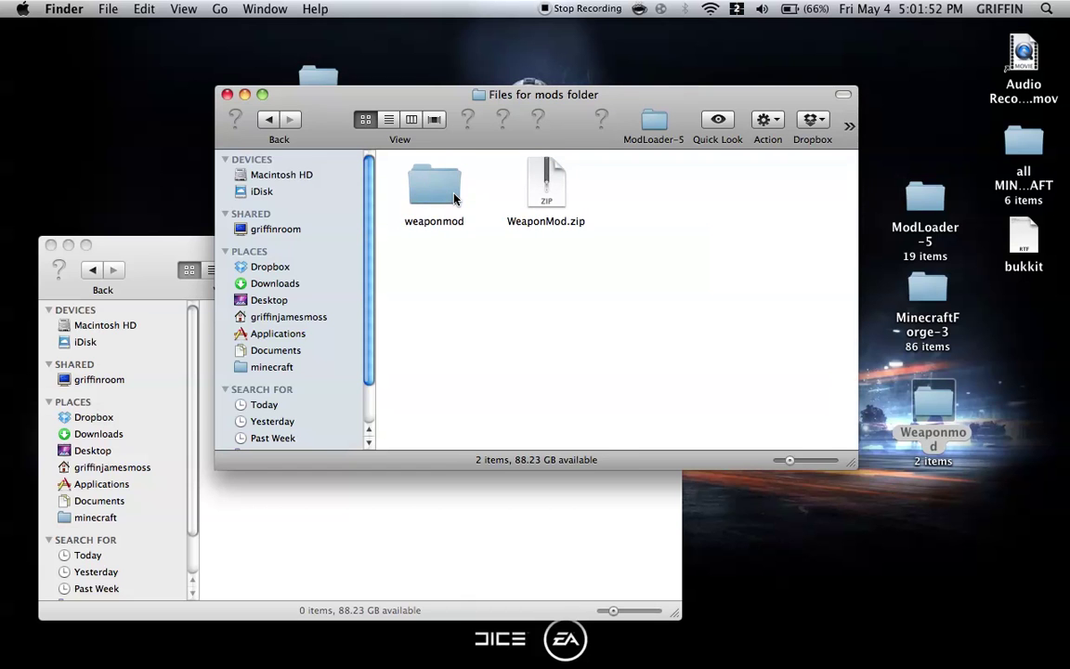
key(super+a)
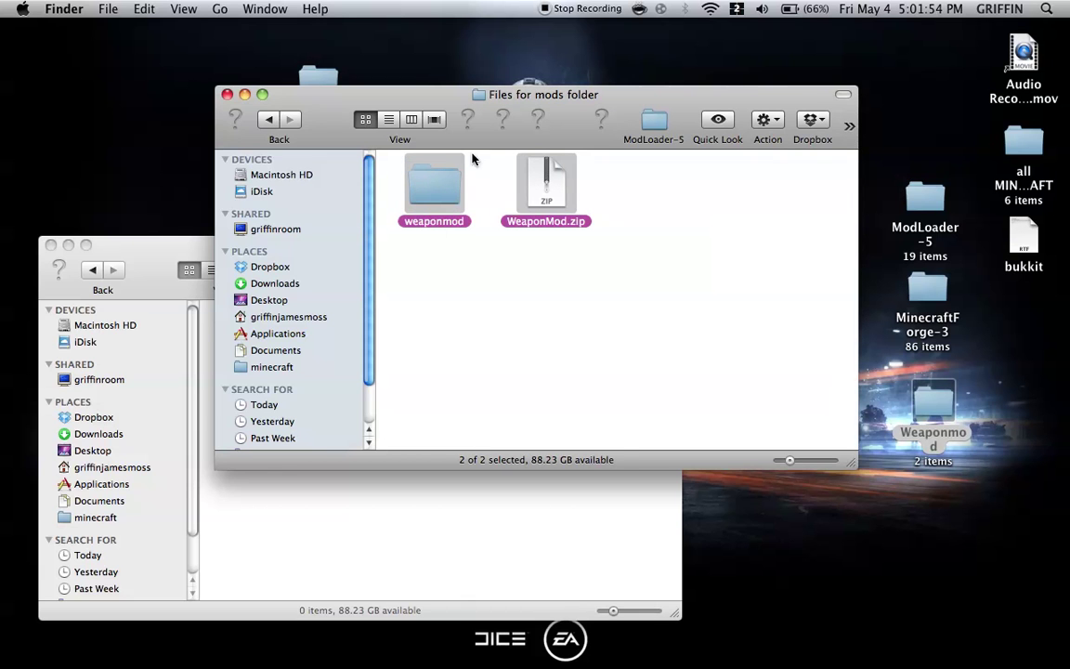
key(super+c)
click(506, 497)
key(super+v)
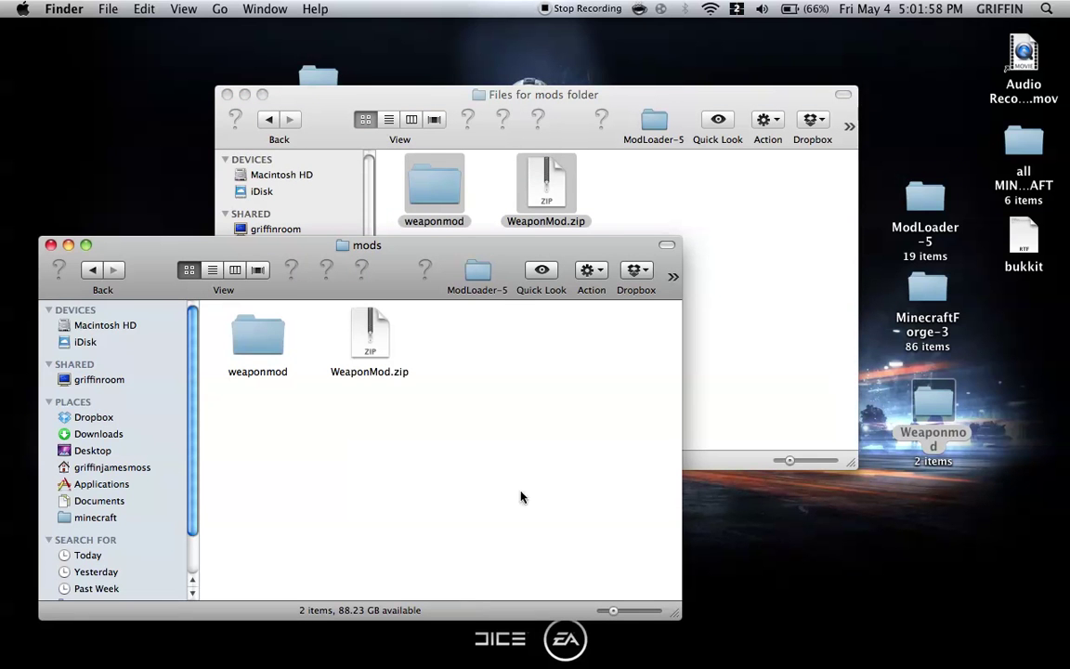
Launch Minecraft with the saved account and create a singleplayer world named New World in Creative mode
mouse_move(4, 379)
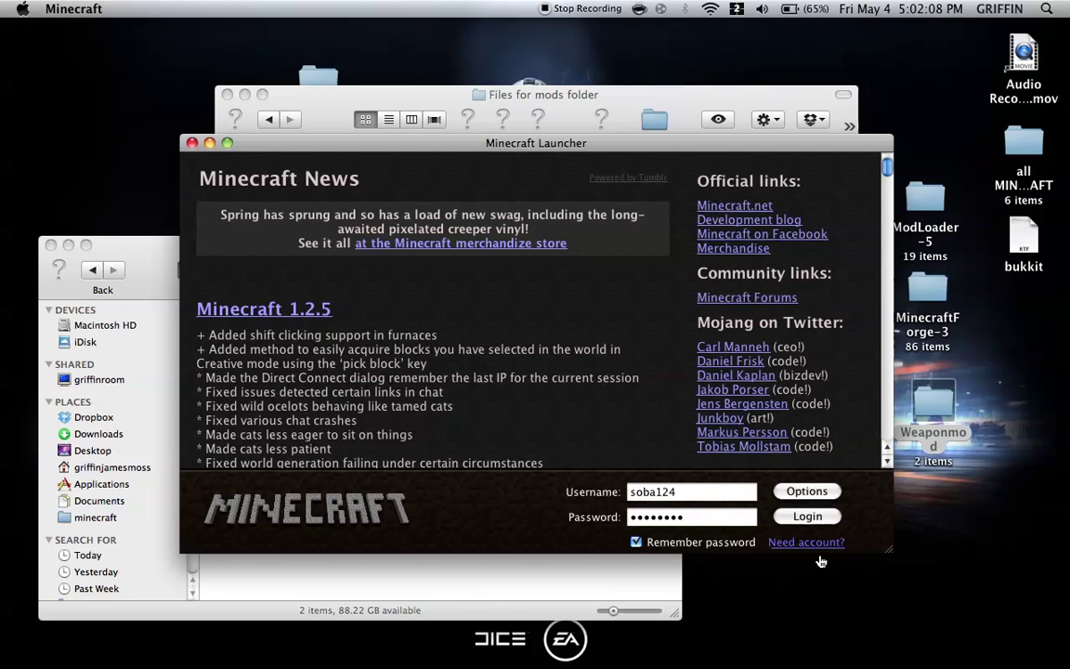
click(807, 582)
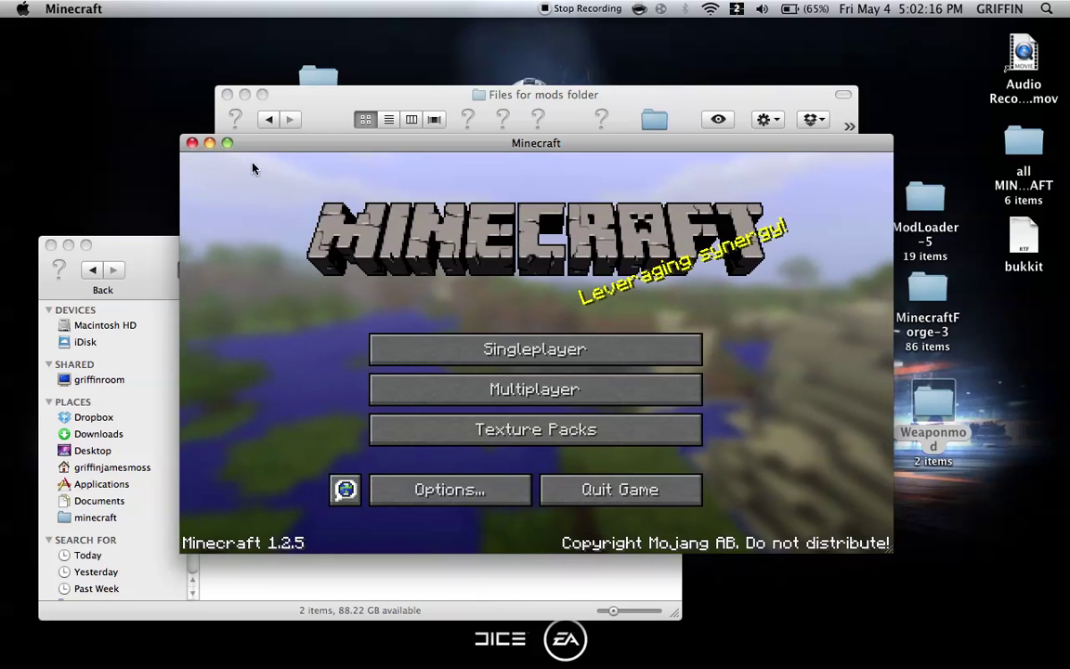
click(479, 339)
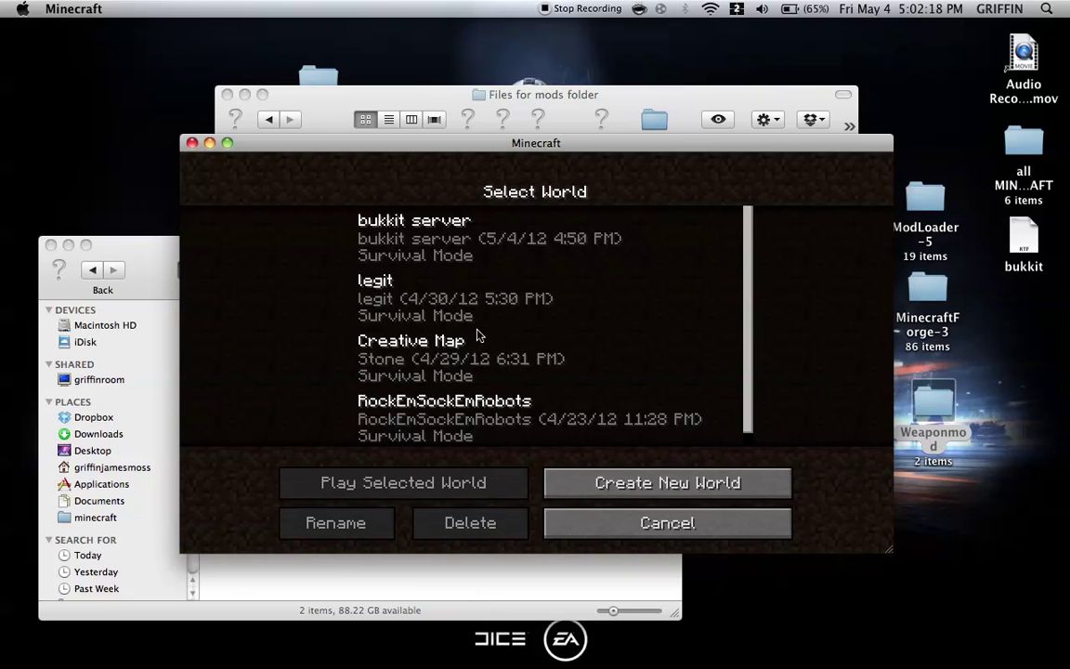
click(552, 482)
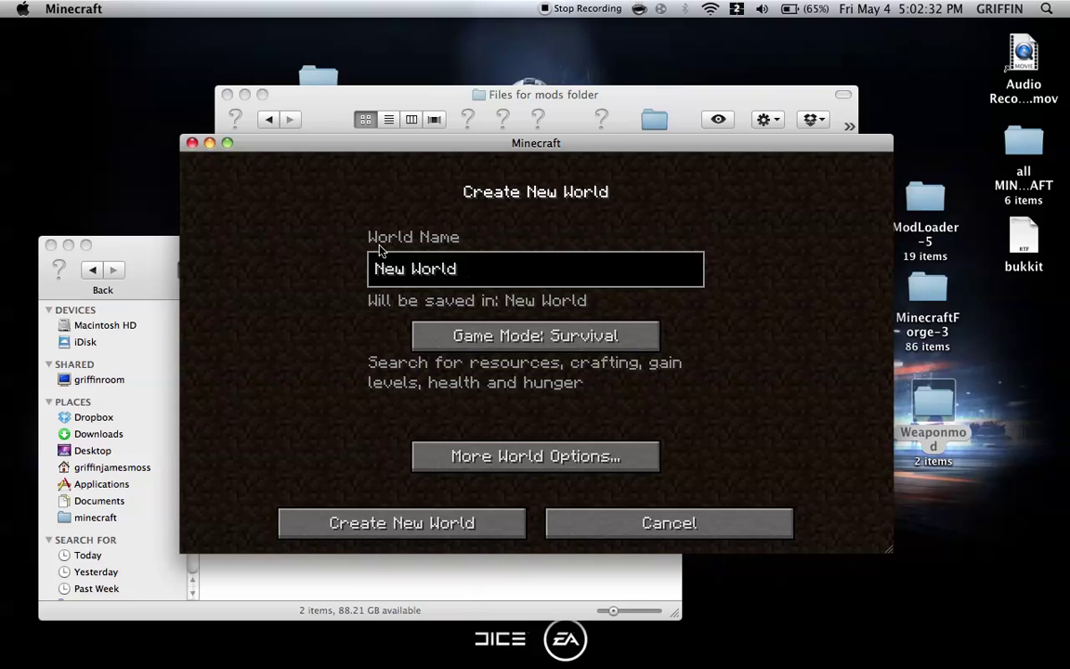
click(501, 345)
click(501, 344)
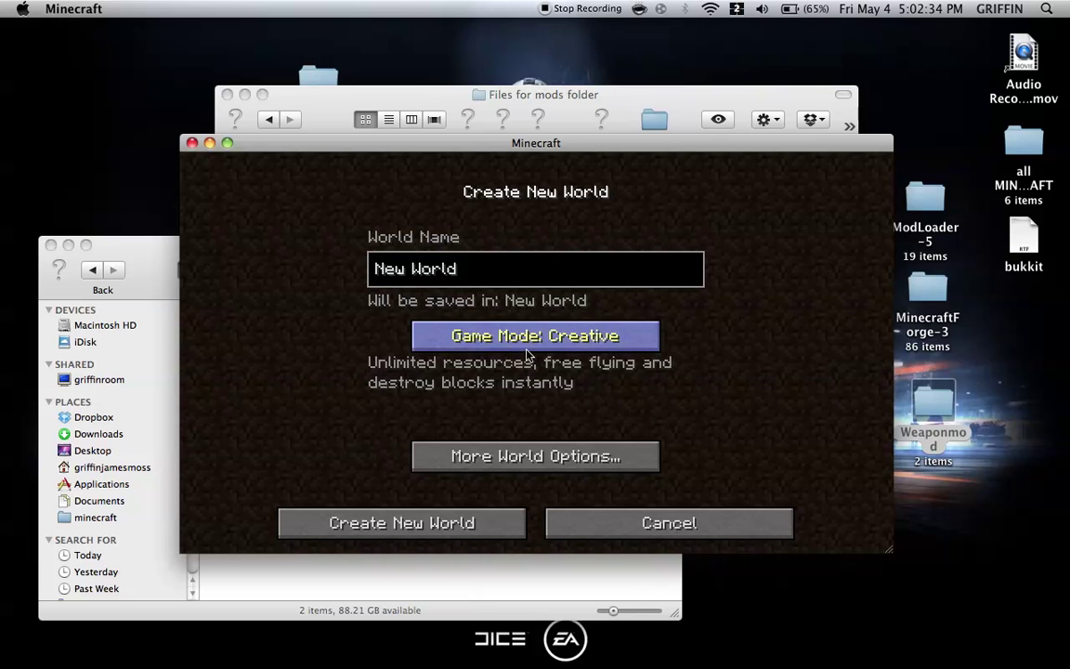
click(434, 526)
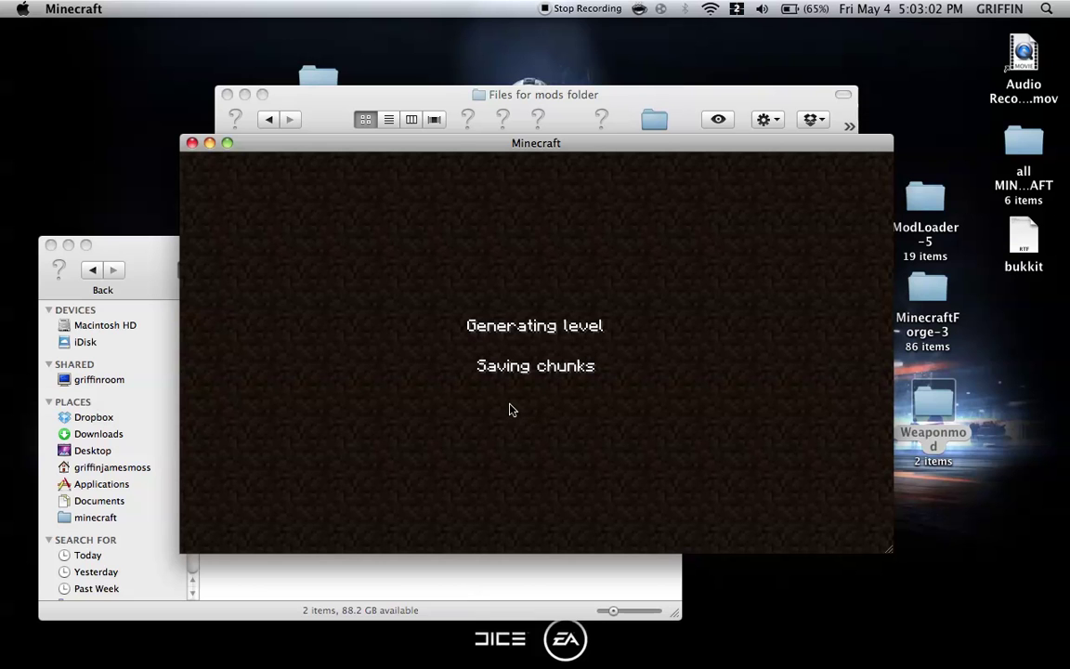
Take the mods window up to the minecraft folder and quit Minecraft while it is generating the level
mouse_move(460, 148)
mouse_down()
mouse_move(461, 164)
mouse_move(457, 143)
mouse_up()
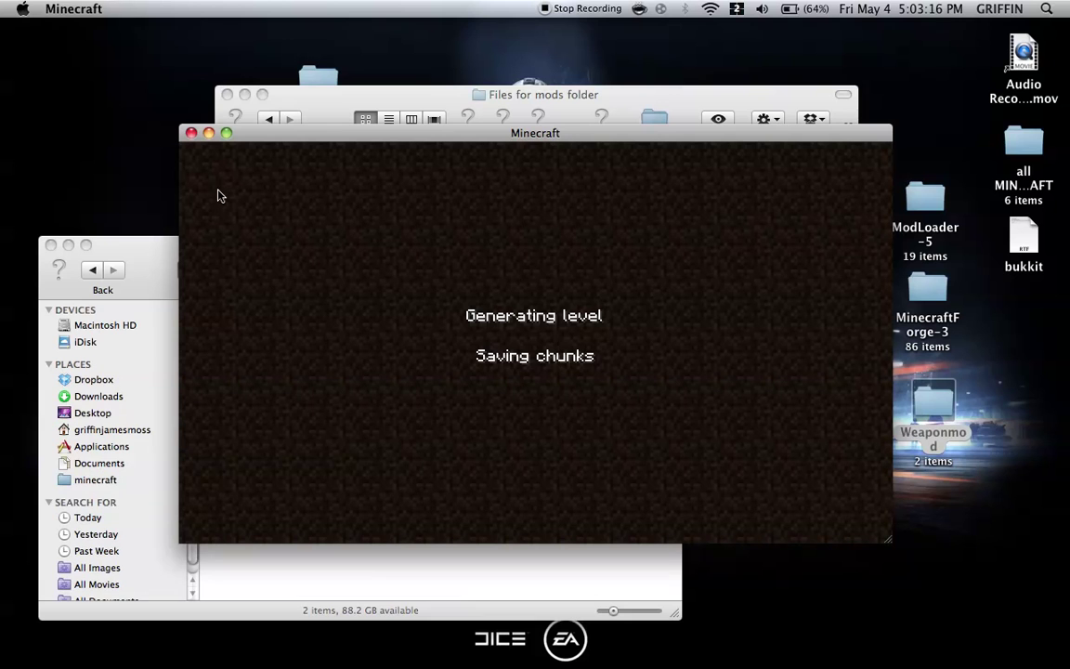
click(326, 588)
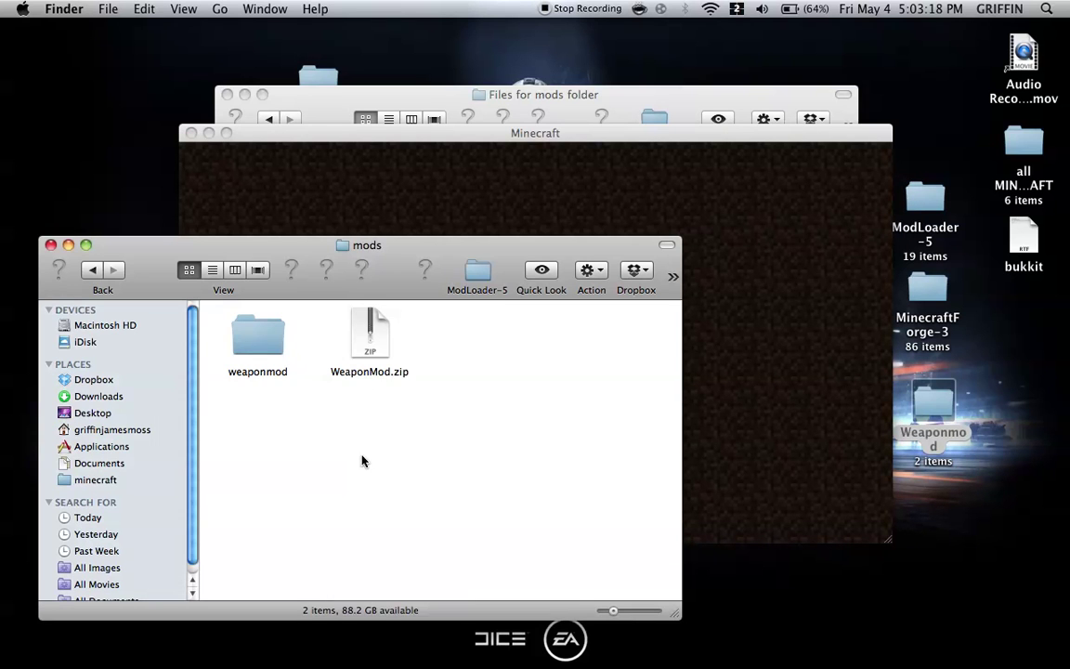
key(super+Up)
click(748, 307)
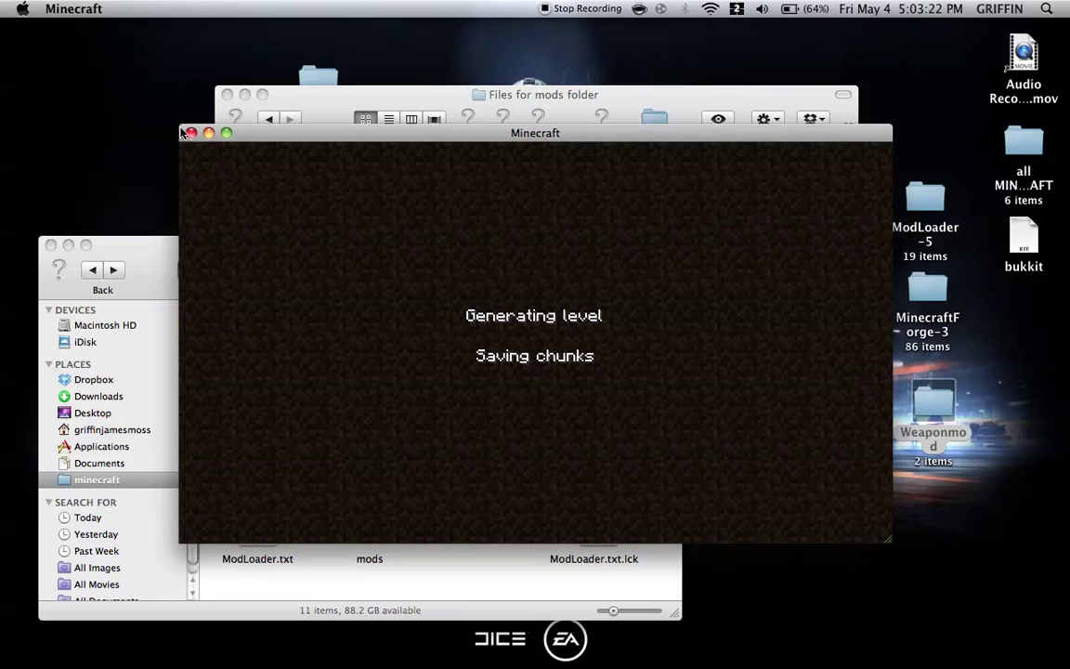
mouse_move(3, 283)
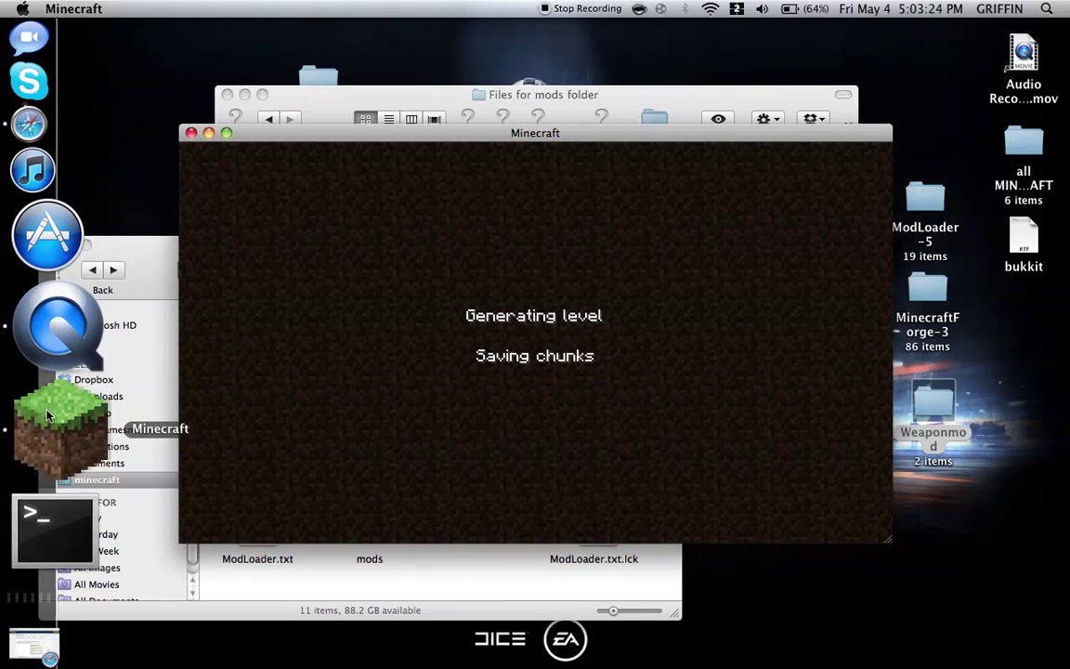
right_click(58, 429)
click(193, 425)
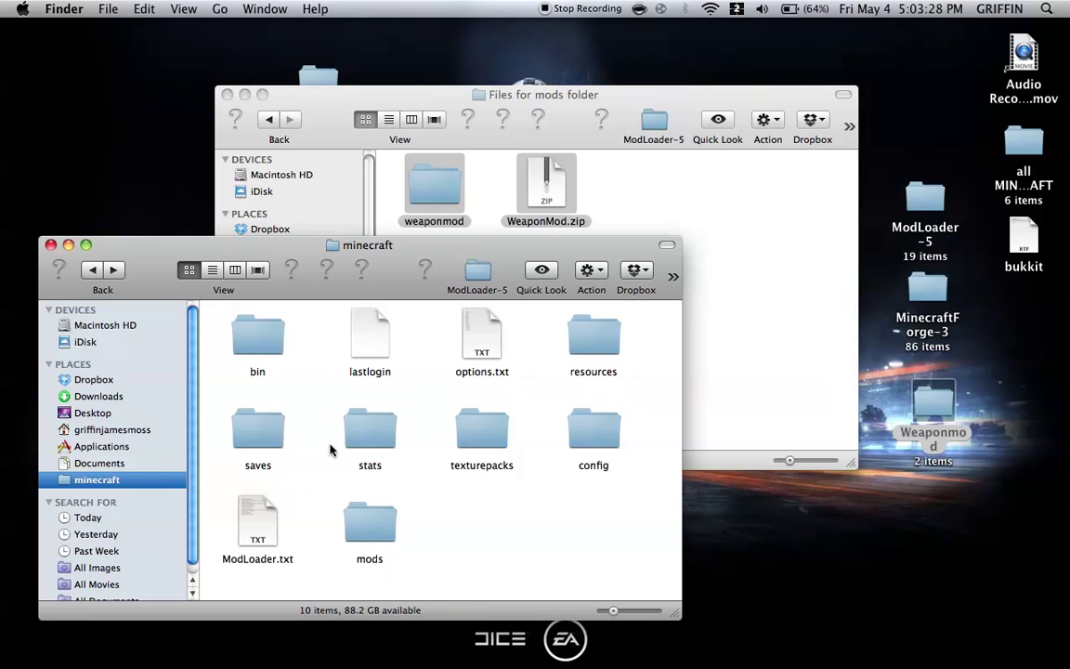
Open the minecraft.jar folder inside bin and close the Files for mods folder window
double_click(251, 340)
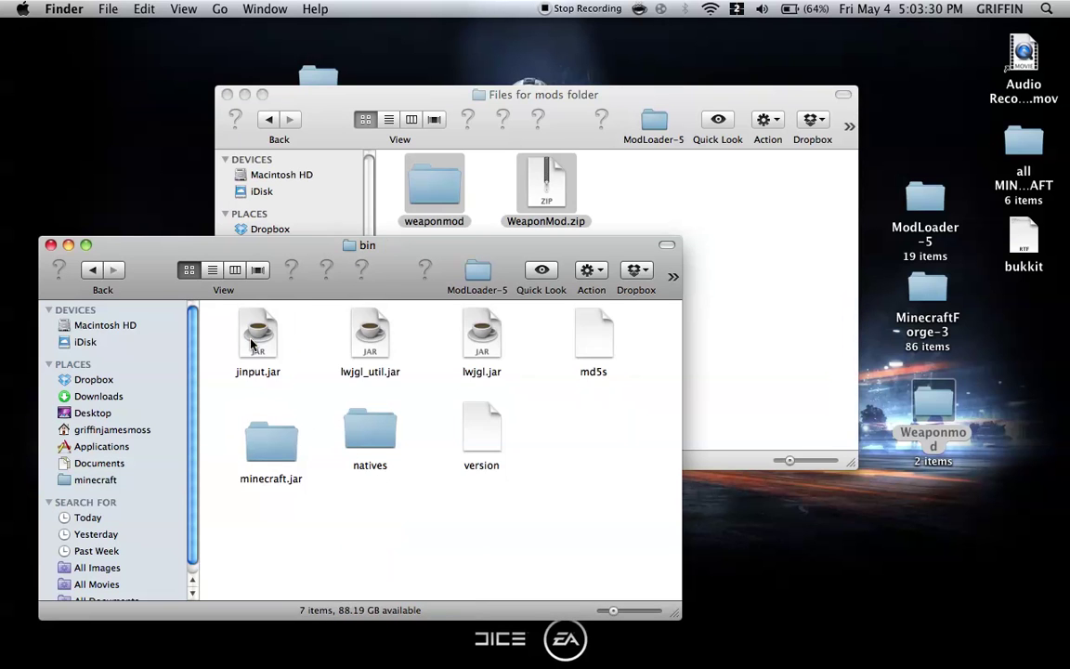
double_click(252, 434)
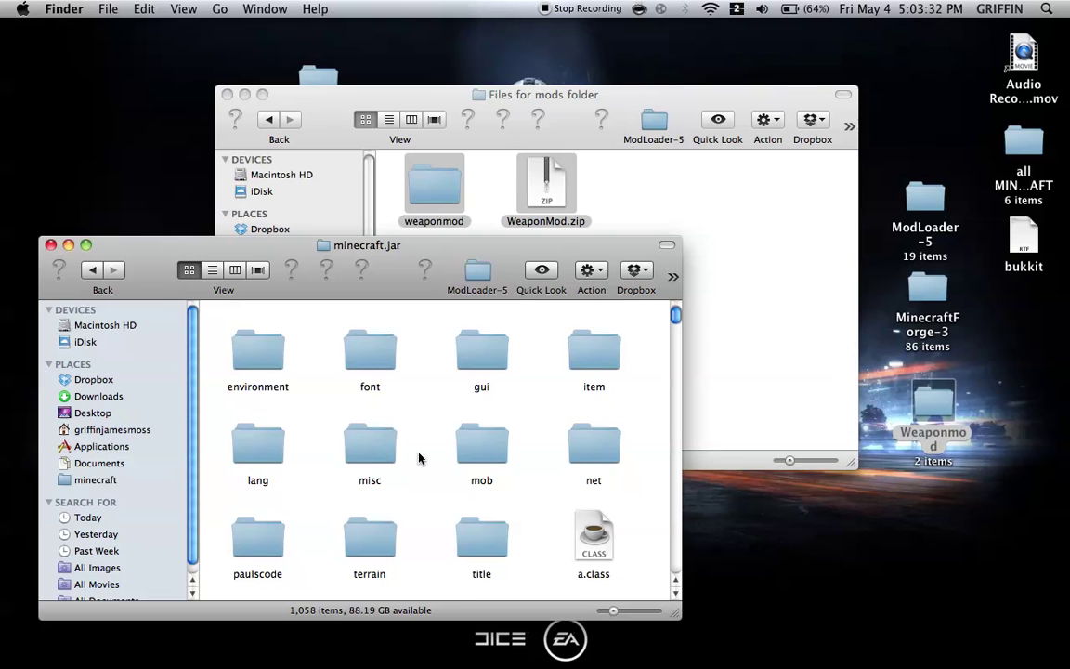
click(696, 240)
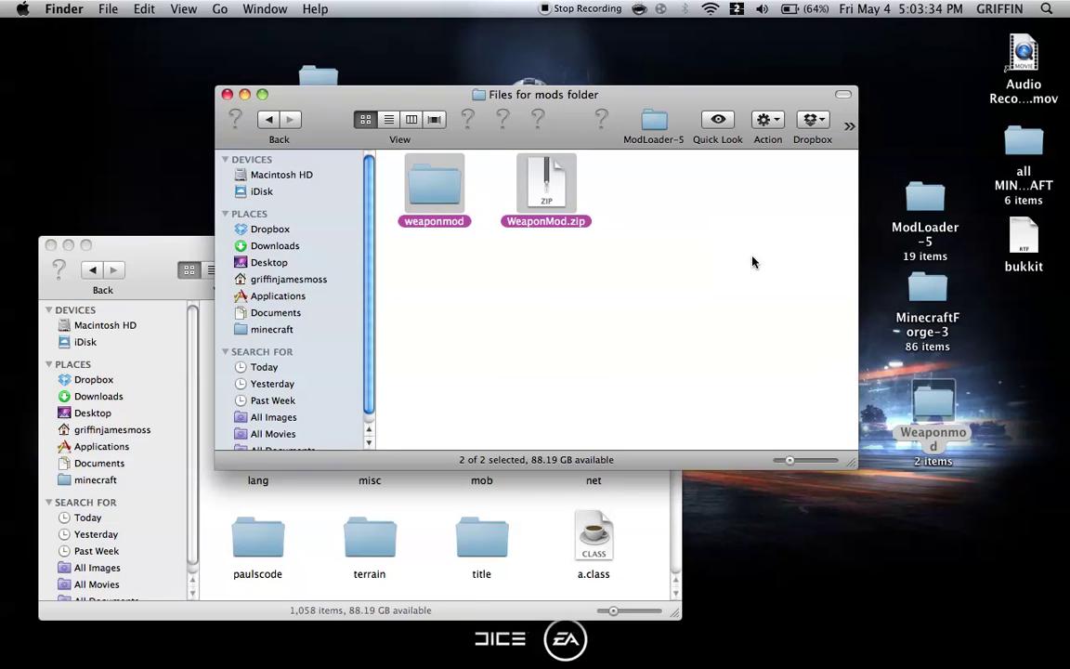
click(226, 95)
Copy all files from TooManyItems2012_03_30_1, stored under all MINECRAFT in mc mods/tp, into the minecraft.jar folder, replacing the existing item
click(1019, 156)
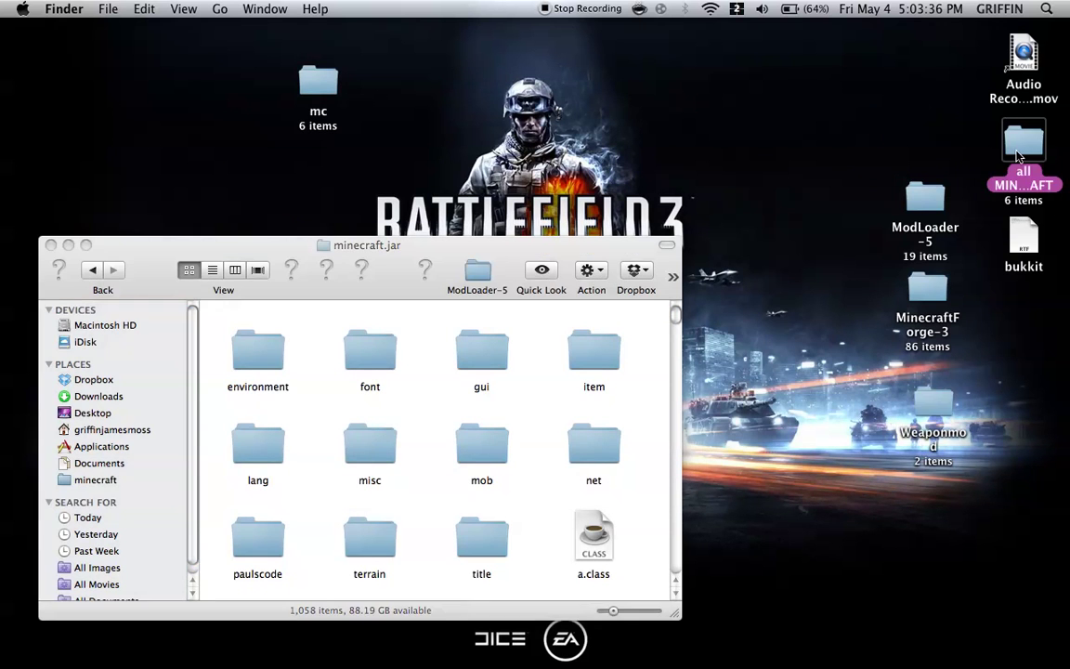
double_click(1018, 156)
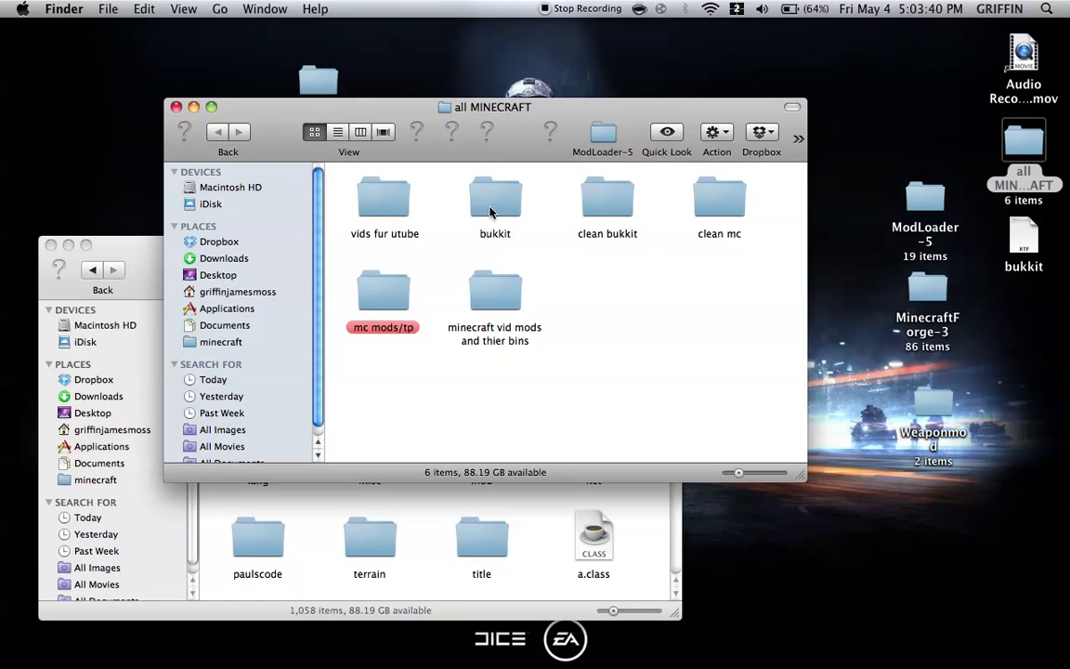
double_click(400, 310)
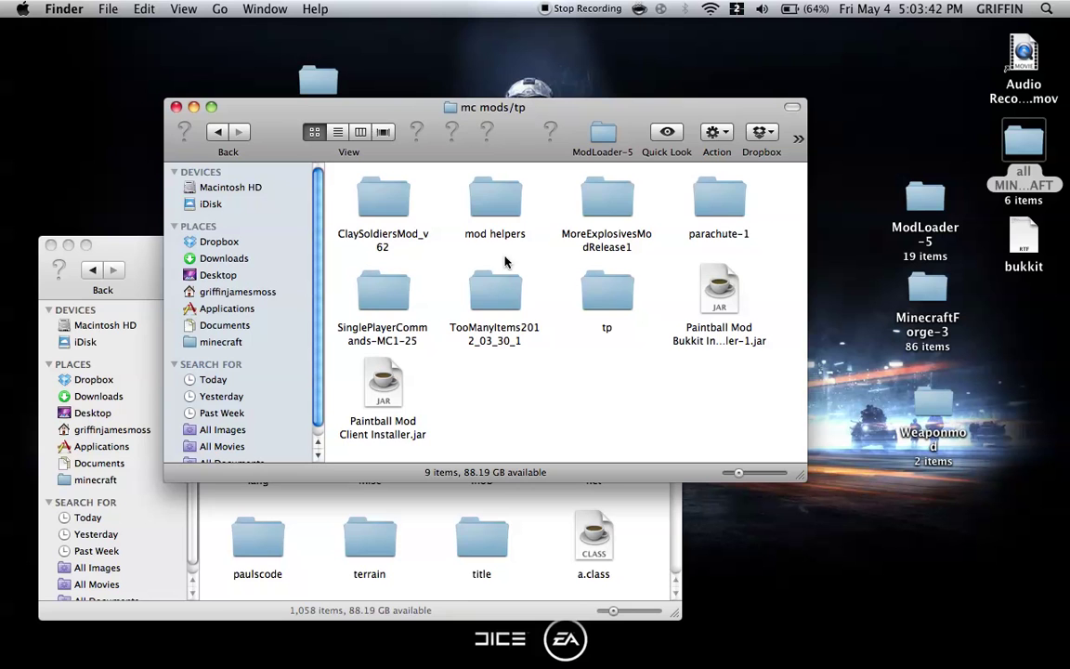
double_click(497, 288)
key(super+a)
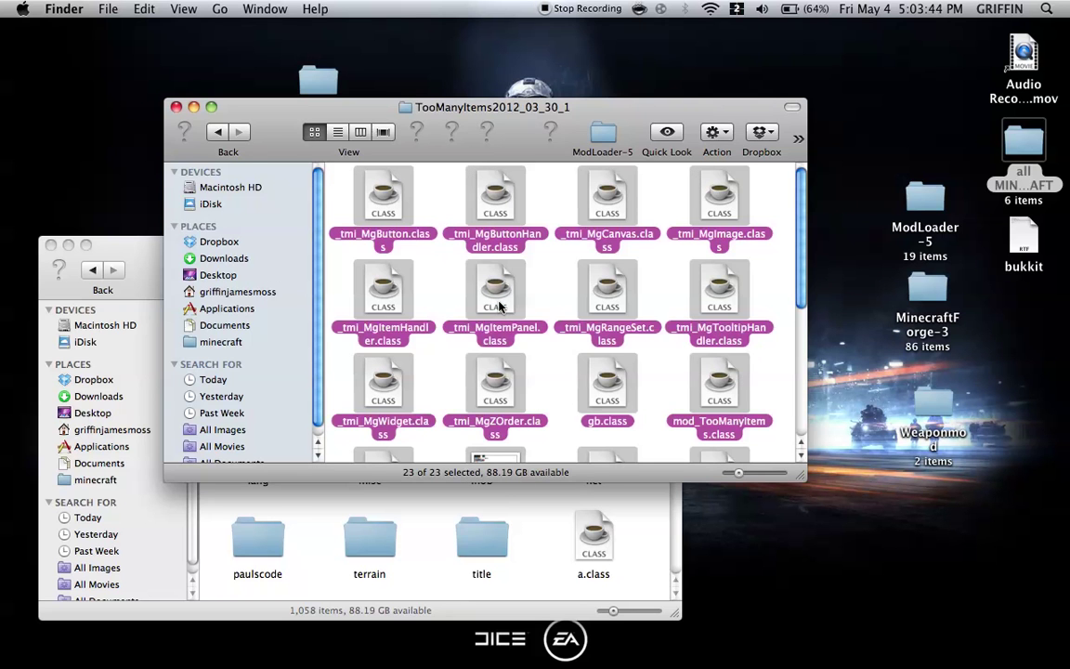
click(176, 107)
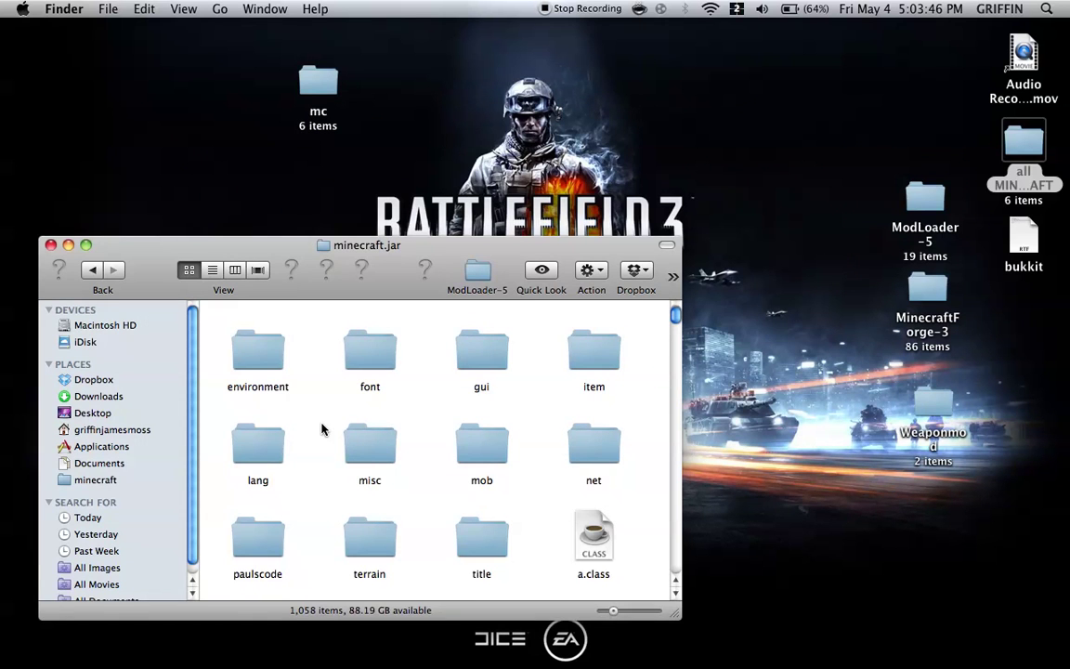
key(super+v)
click(649, 208)
Launch Minecraft, log in with the saved account and open the singleplayer world bukkit server
mouse_move(2, 453)
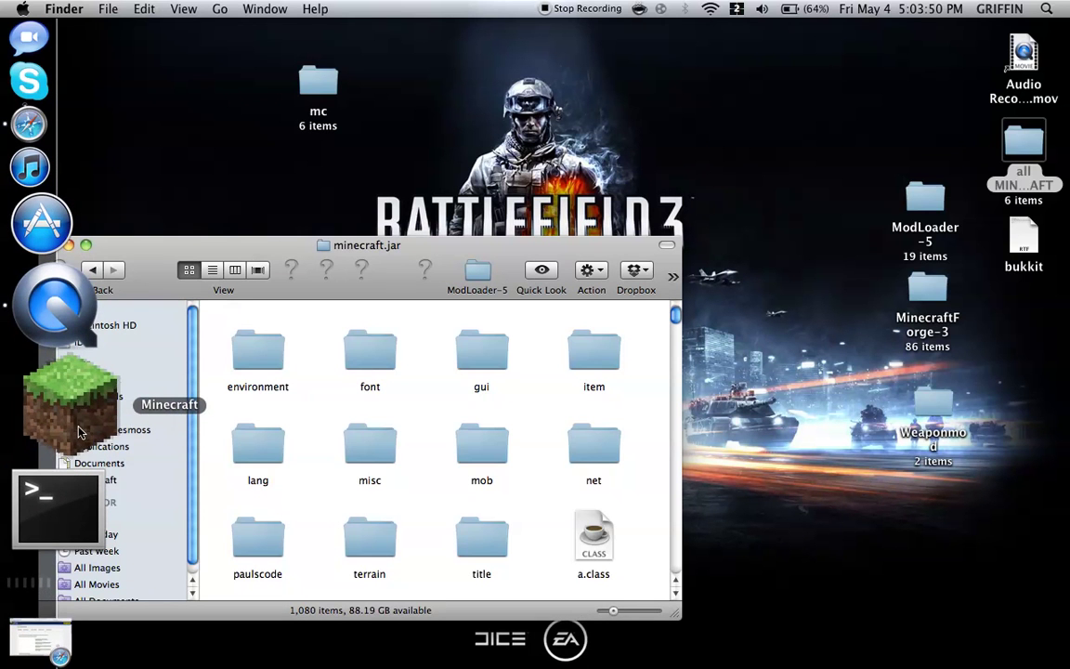
click(79, 431)
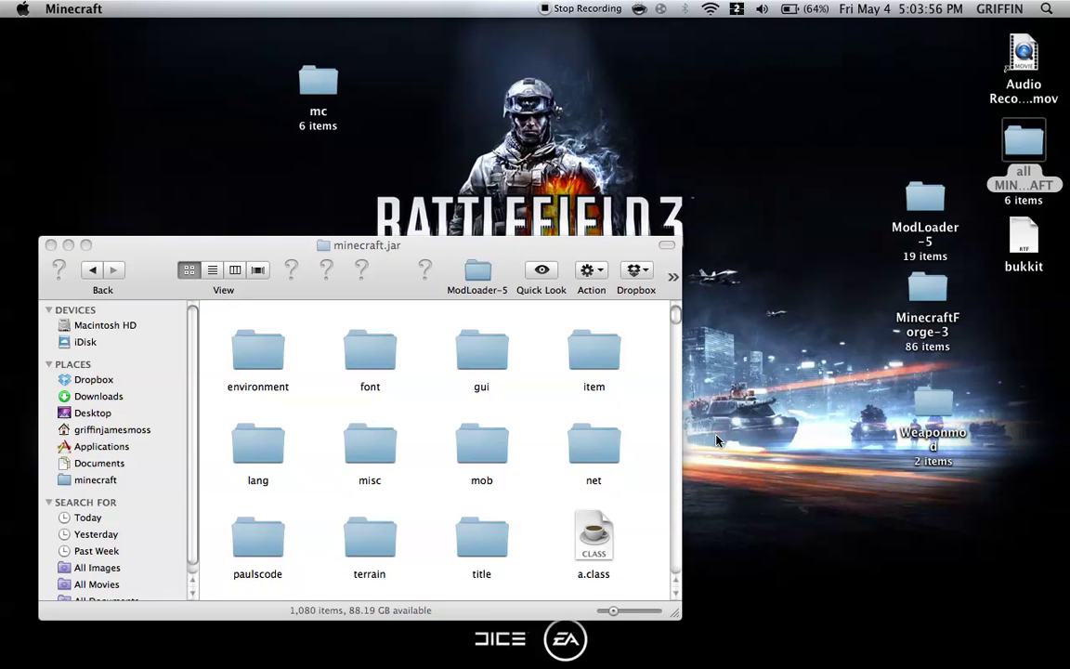
mouse_move(3, 450)
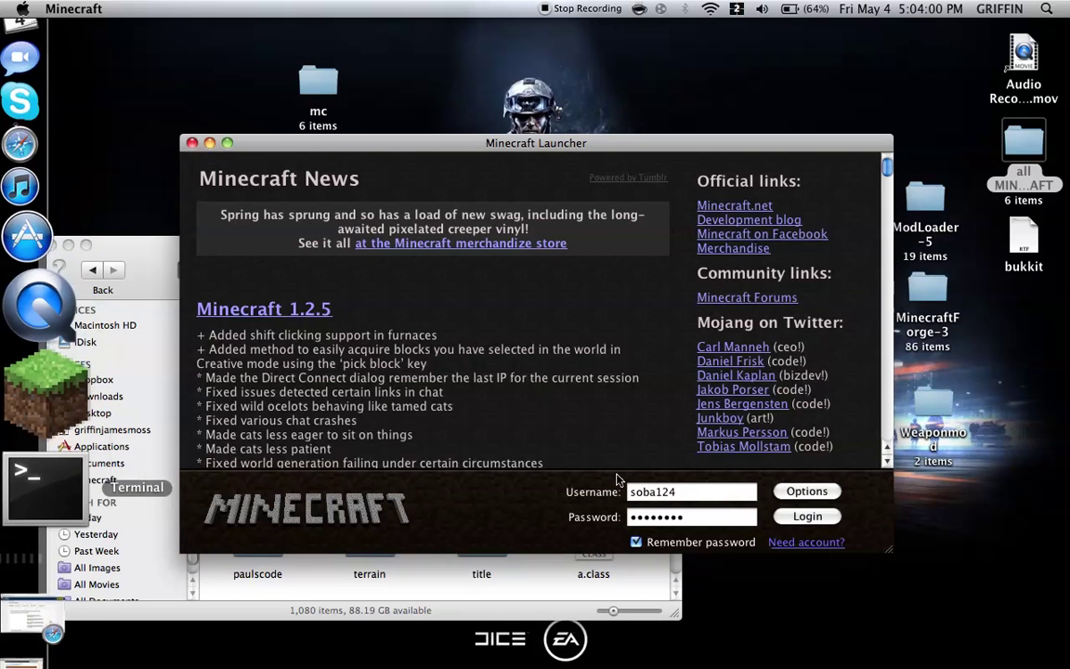
click(804, 513)
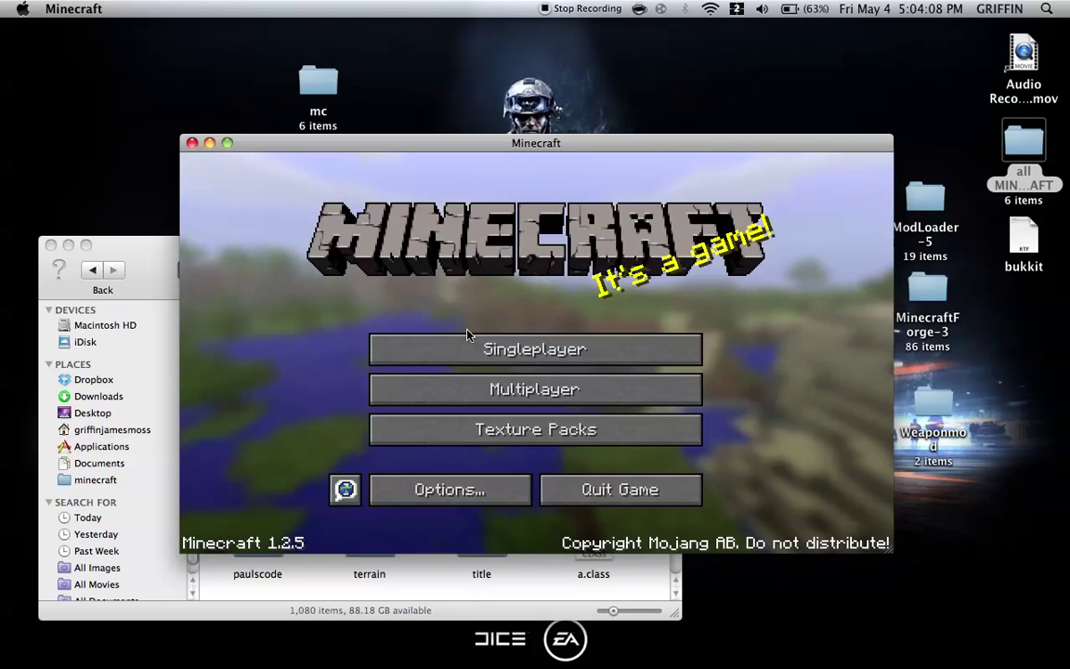
click(467, 341)
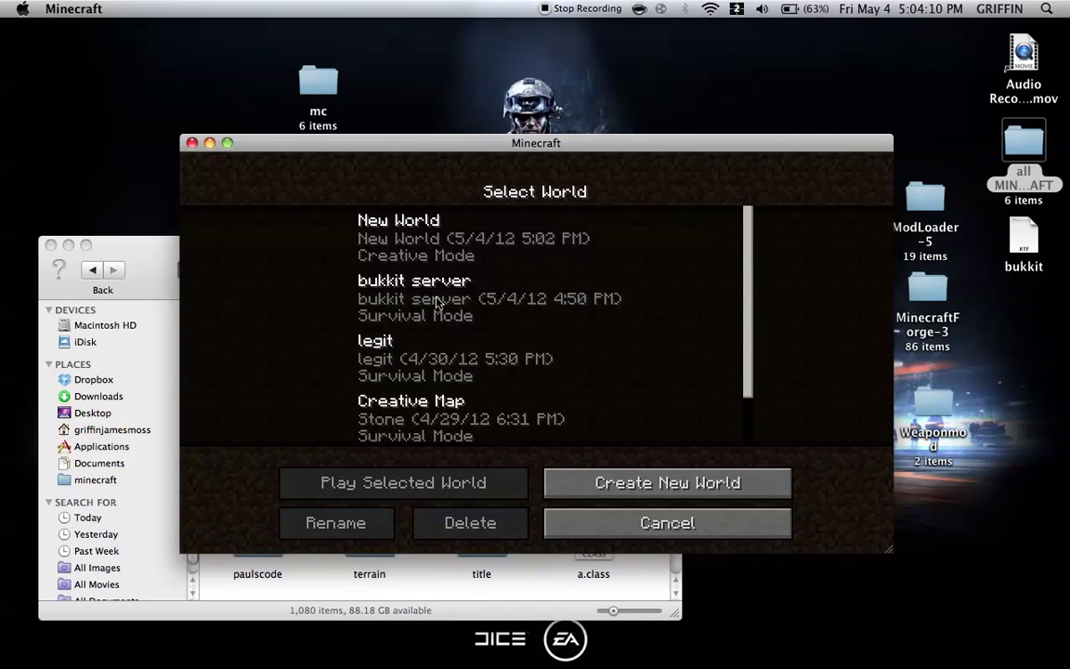
double_click(442, 264)
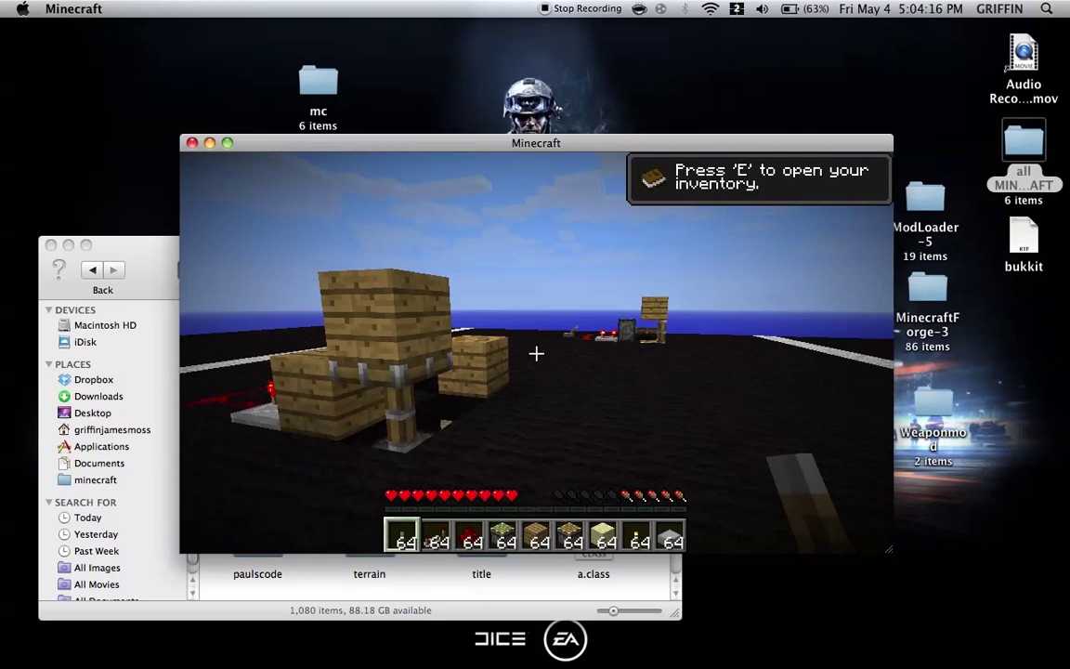
Open the inventory and browse the TooManyItems list backwards to page 5 to examine the added weapons
key(e)
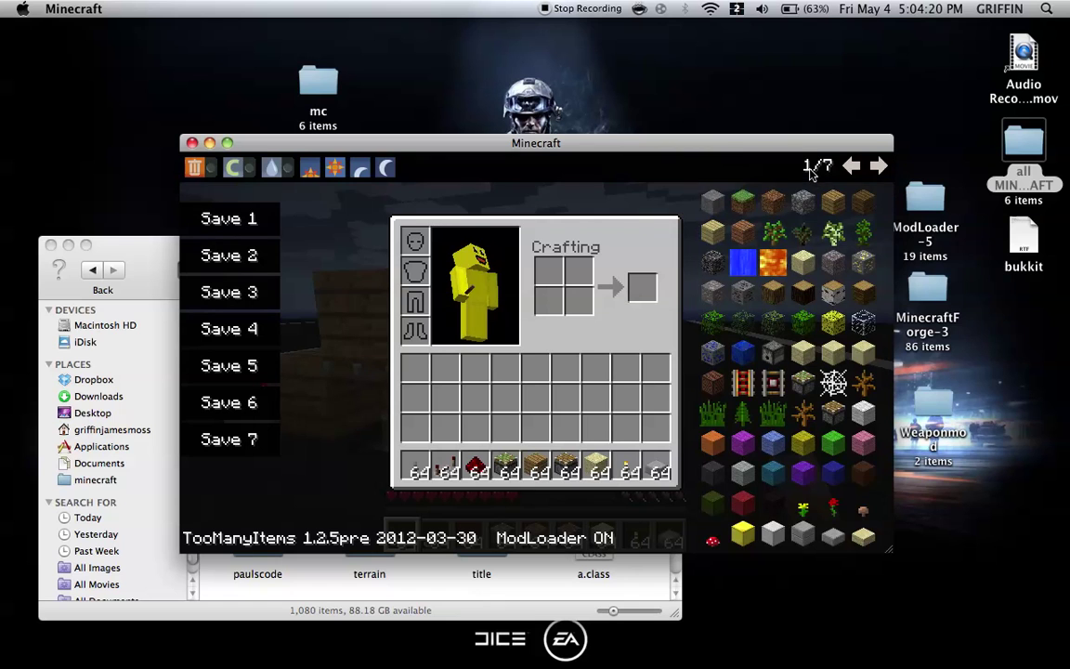
click(851, 166)
click(852, 167)
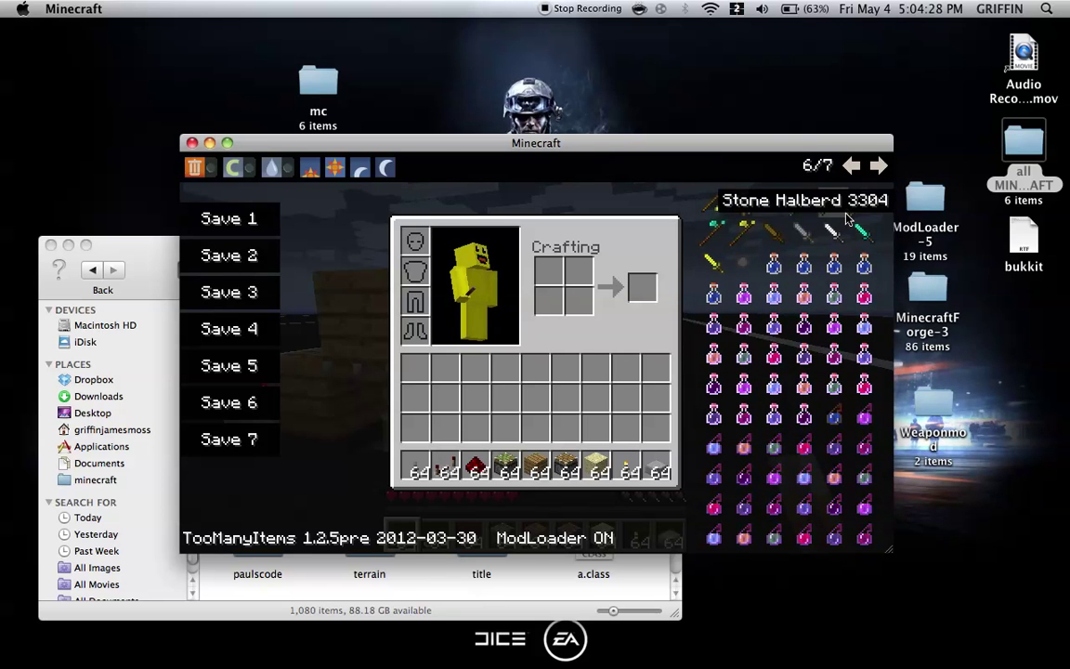
click(849, 167)
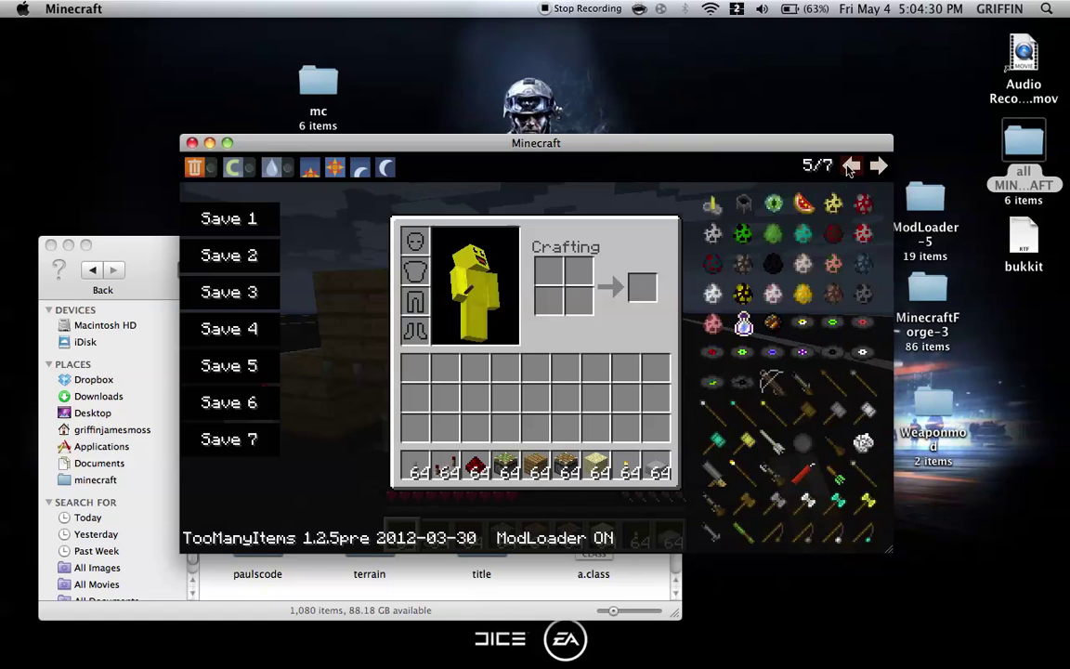